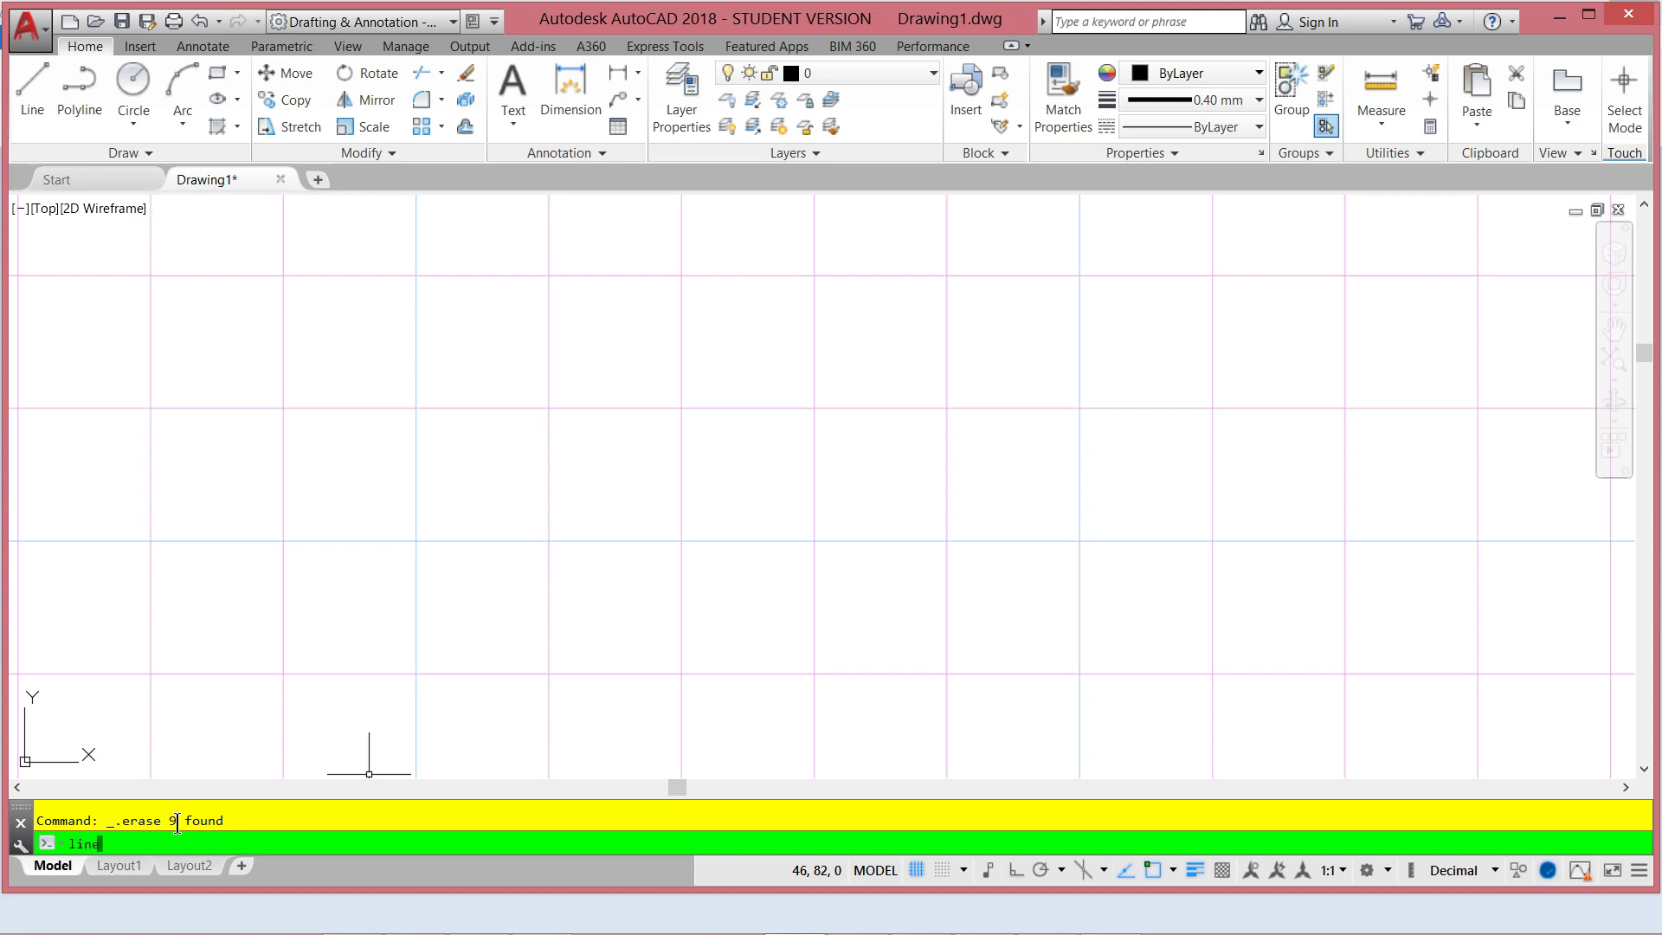
Start a line at 50,100 and consult the dimensioned plate diagram on the PowerPoint slide before returning to AutoCAD
{"action": "key", "text": "Return"}
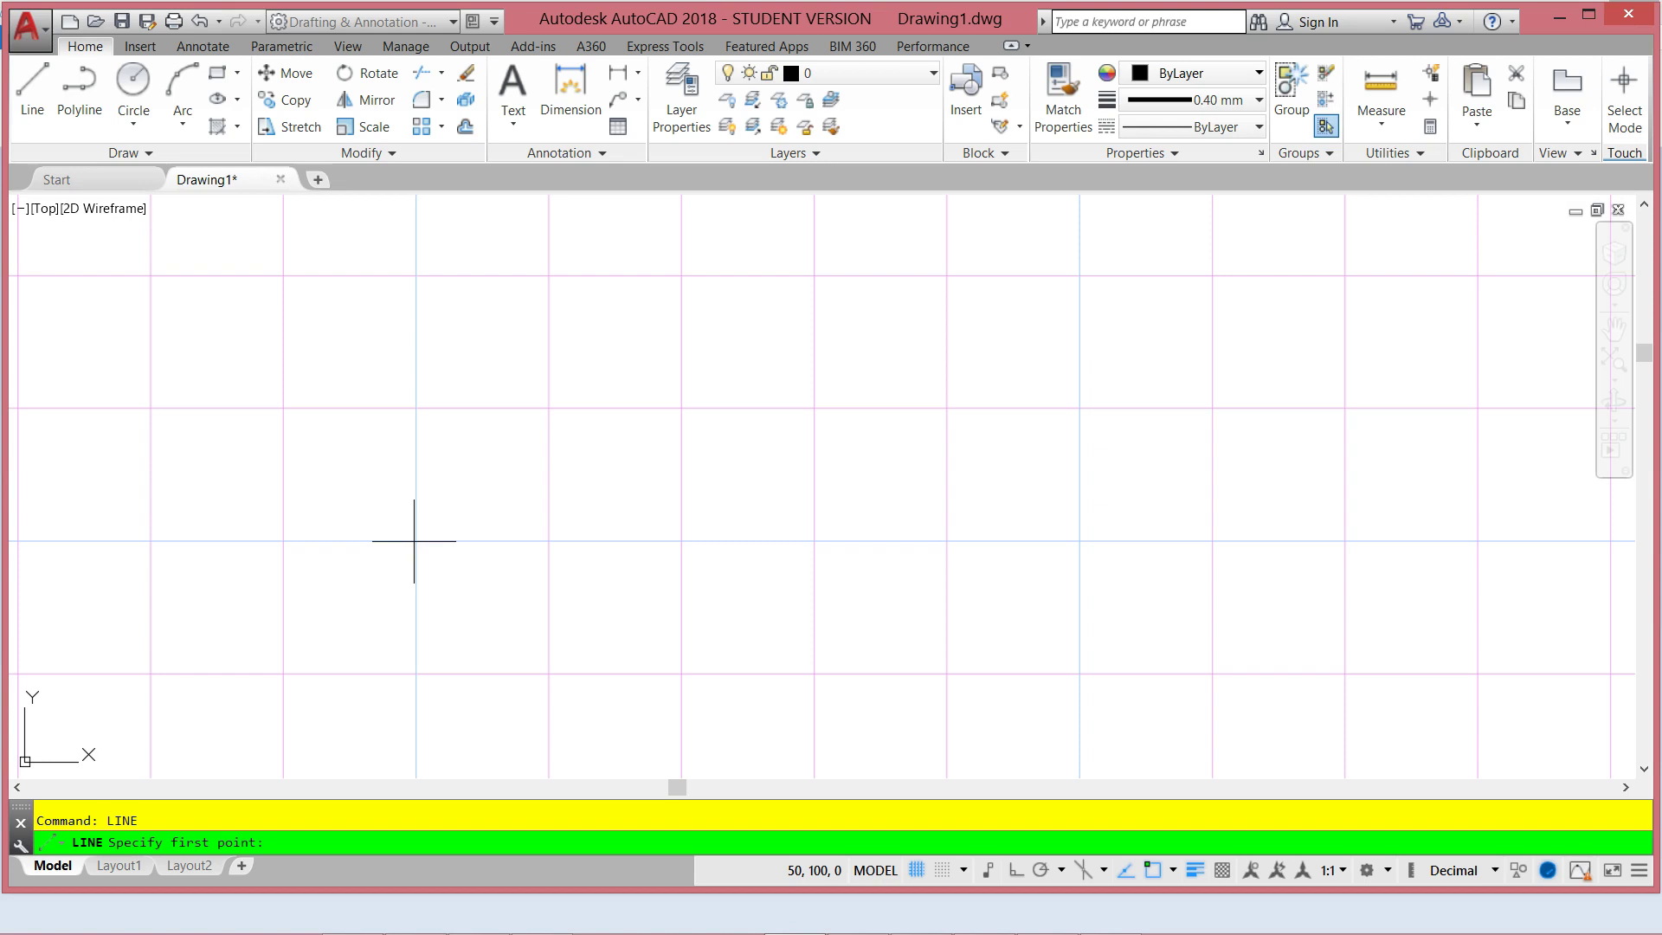
{"action": "type", "text": "50,100"}
{"action": "key", "text": "Return"}
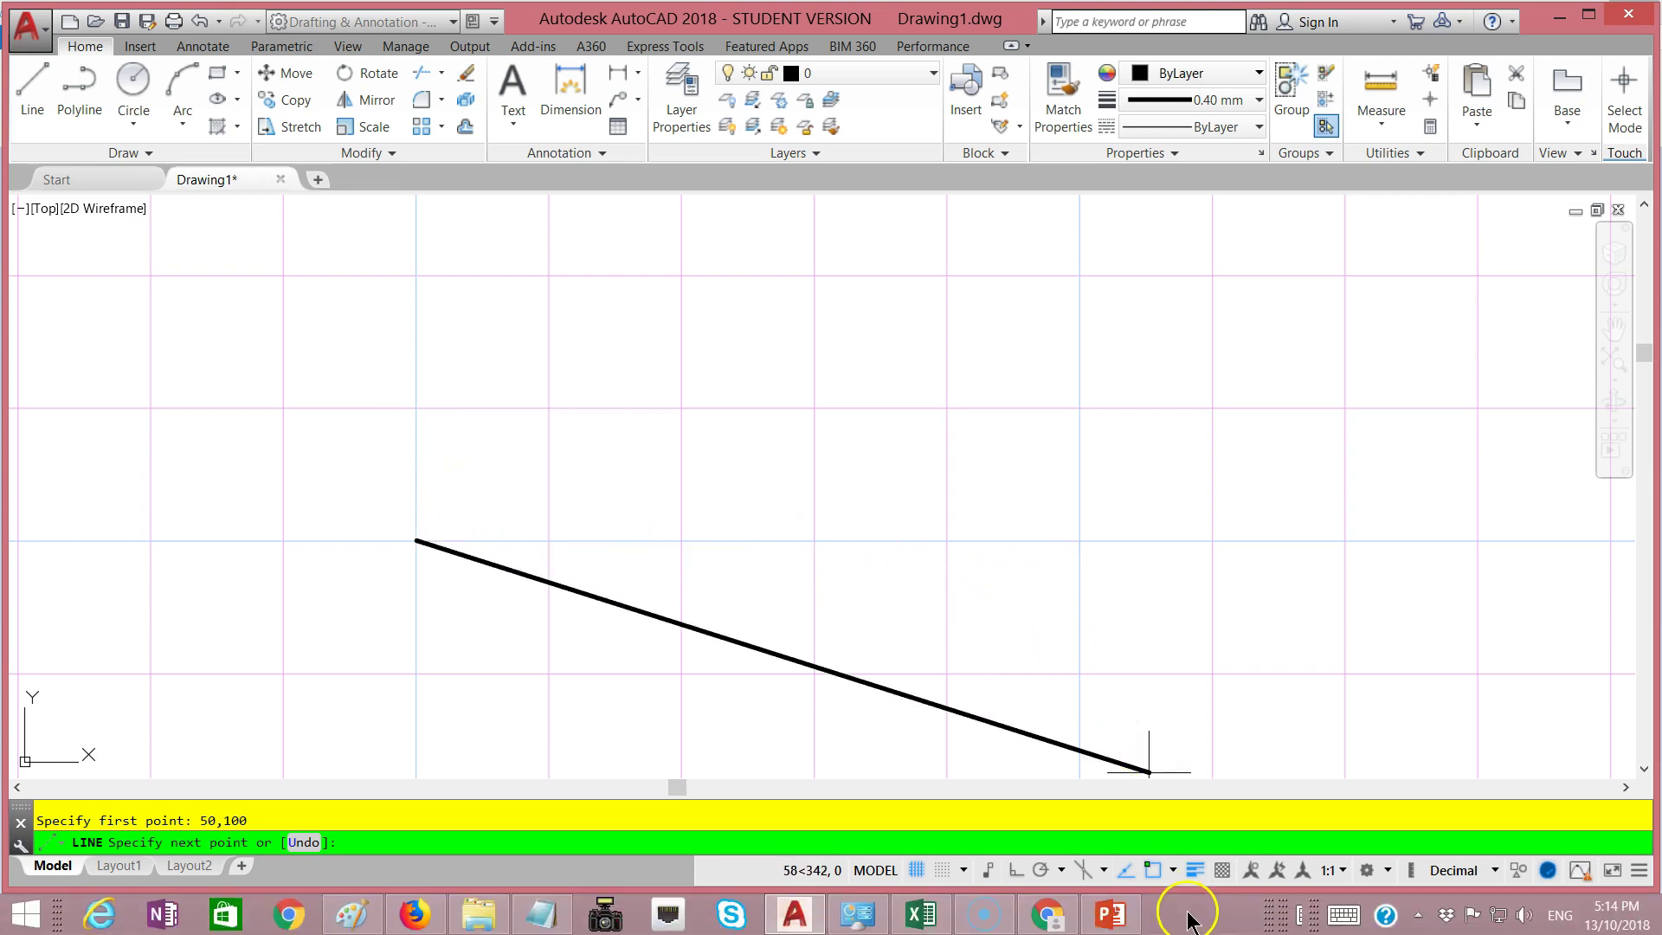
{"action": "left_click", "coordinate": [1112, 915]}
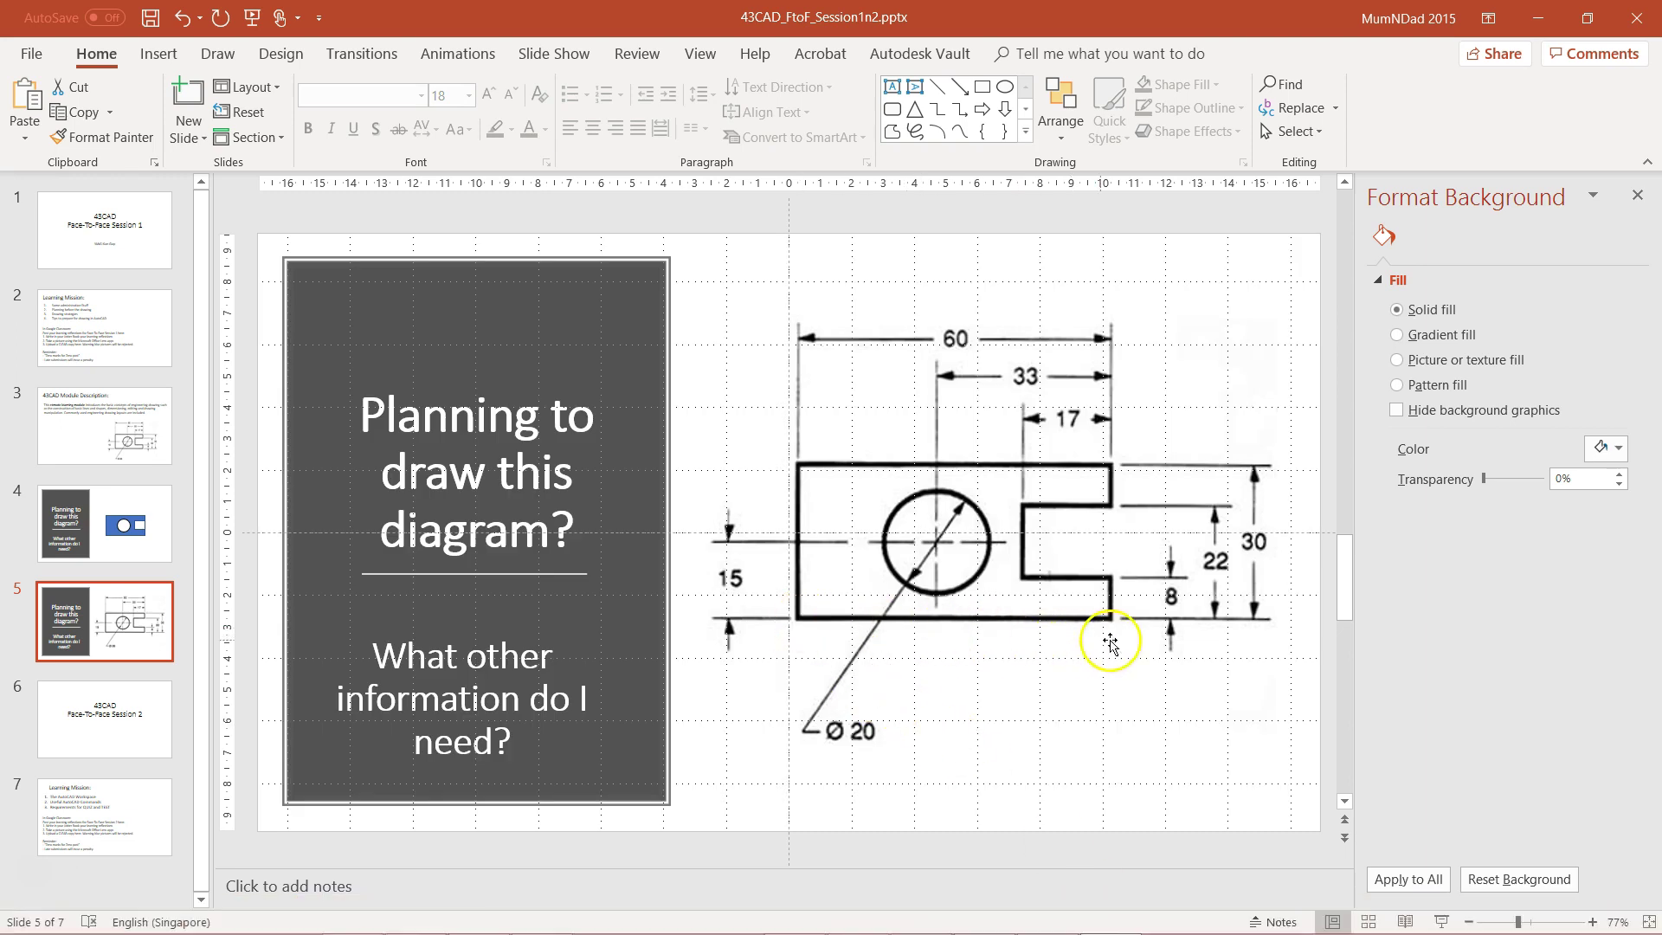
{"action": "left_click", "coordinate": [794, 923]}
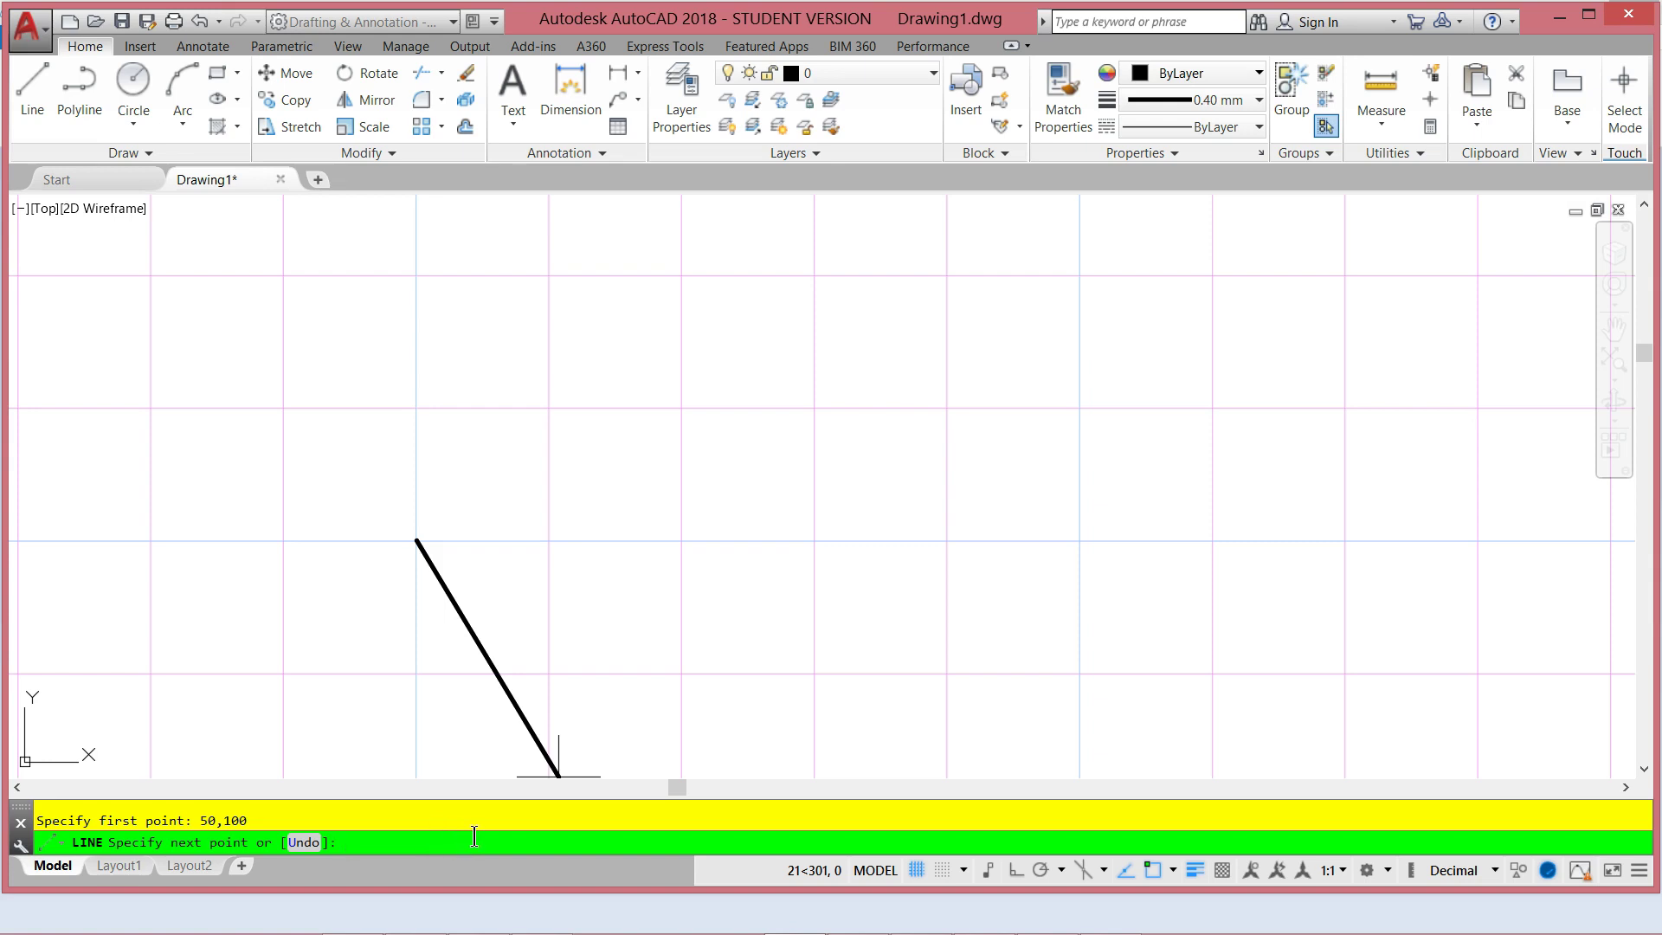
Try to draw the plate's bottom edge 60 units long at 0 degrees from 50,100
{"action": "type", "text": "@"}
{"action": "type", "text": "60"}
{"action": "type", "text": "<"}
{"action": "type", "text": "0"}
{"action": "key", "text": "Return"}
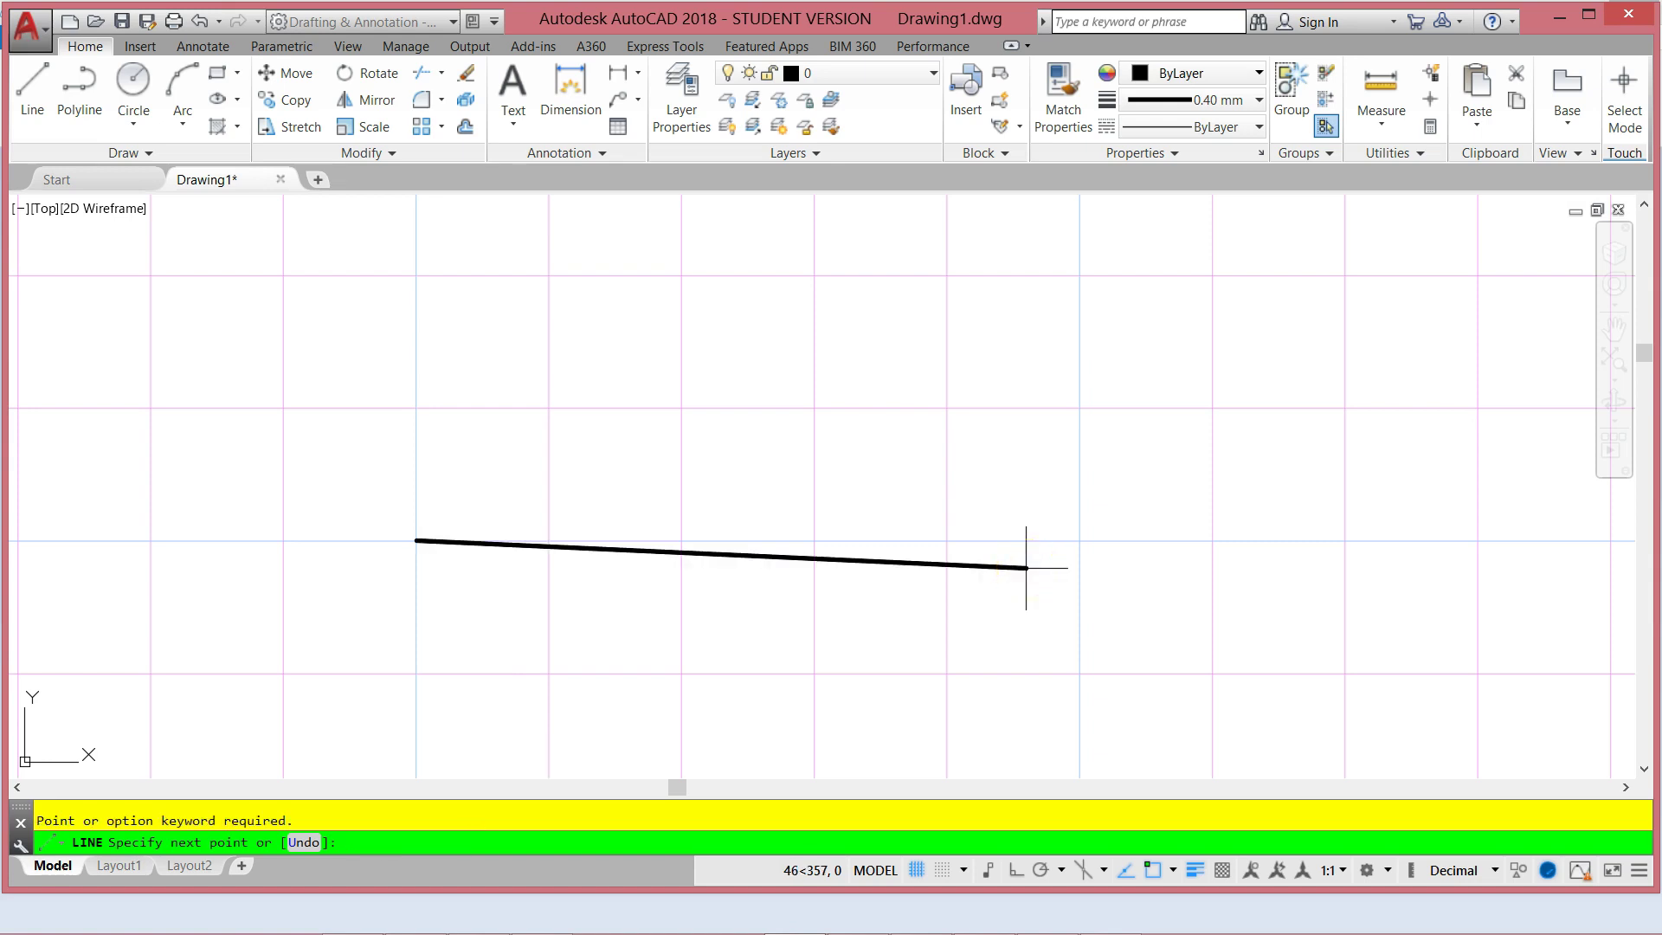
{"action": "key", "text": "F8"}
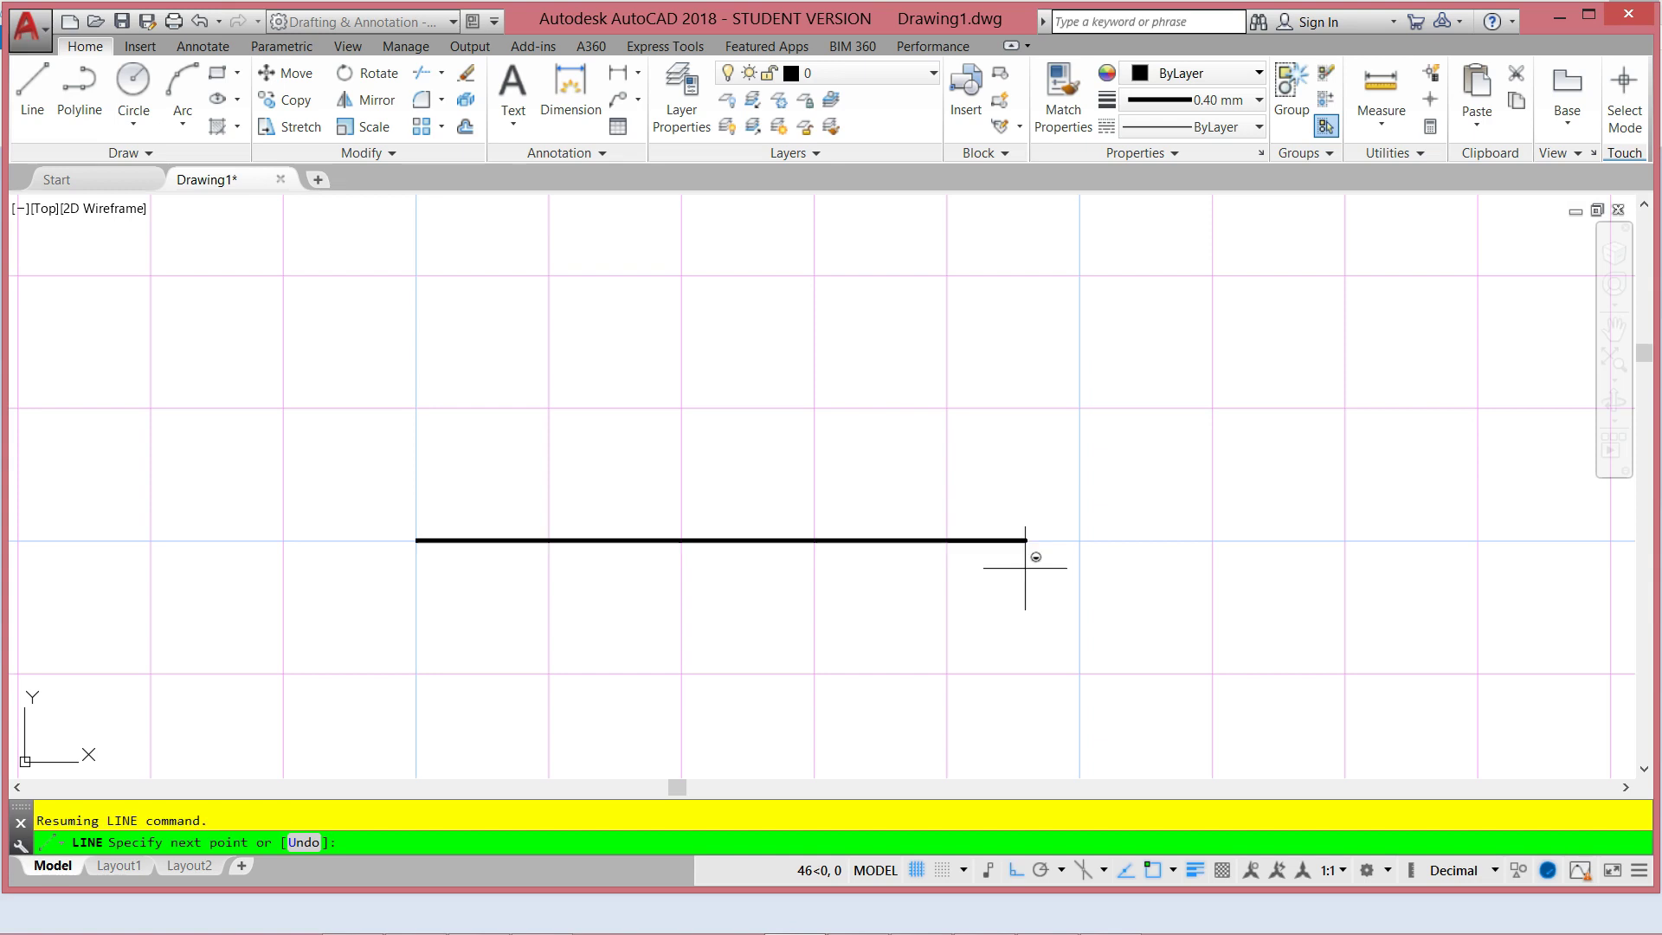
{"action": "type", "text": "@"}
{"action": "key", "text": "F8"}
{"action": "type", "text": "60"}
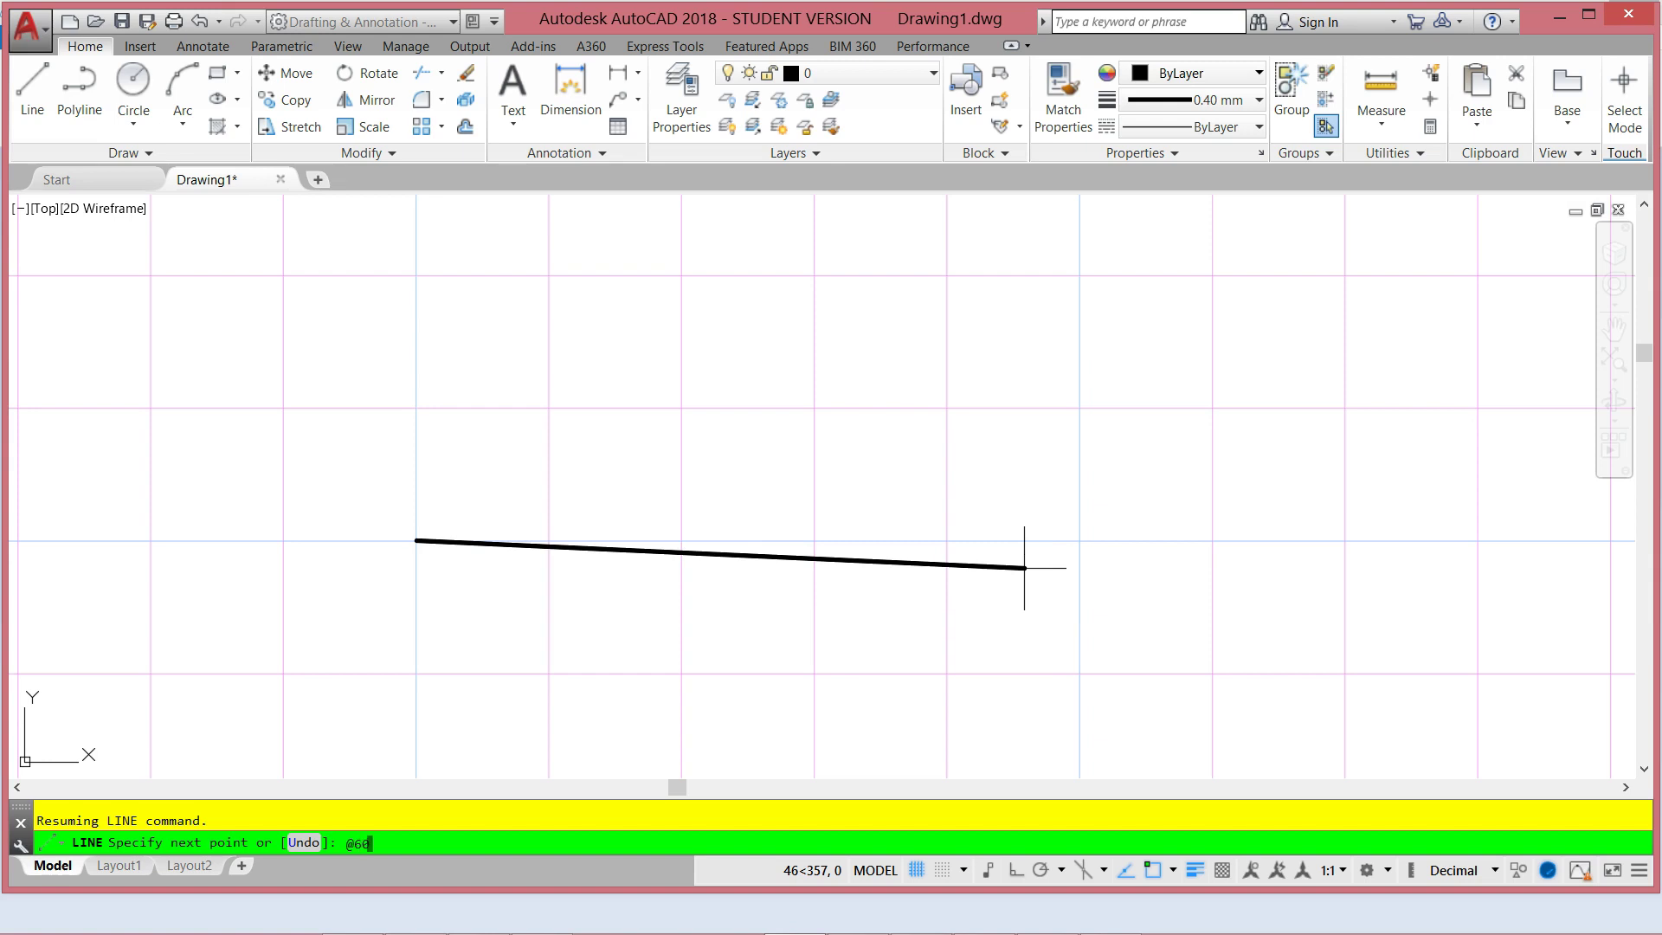
{"action": "type", "text": "<0"}
{"action": "key", "text": "Return"}
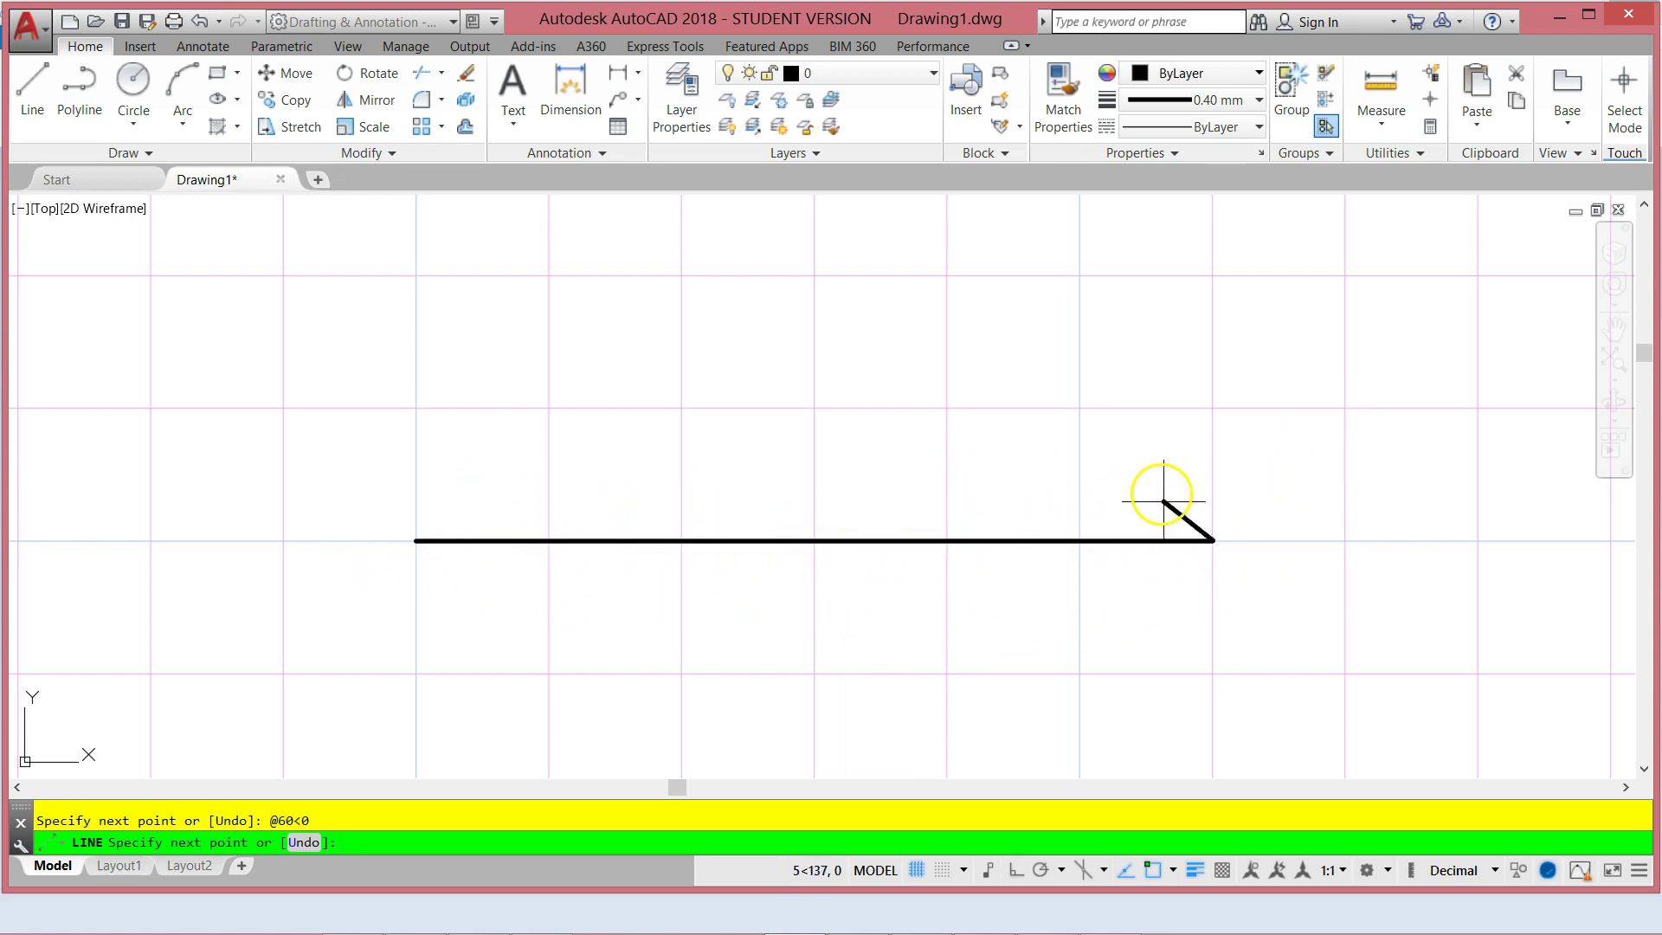
Check the plate diagram in PowerPoint, return to AutoCAD and draw the lower right edge with @8<90
{"action": "left_click", "coordinate": [1112, 915]}
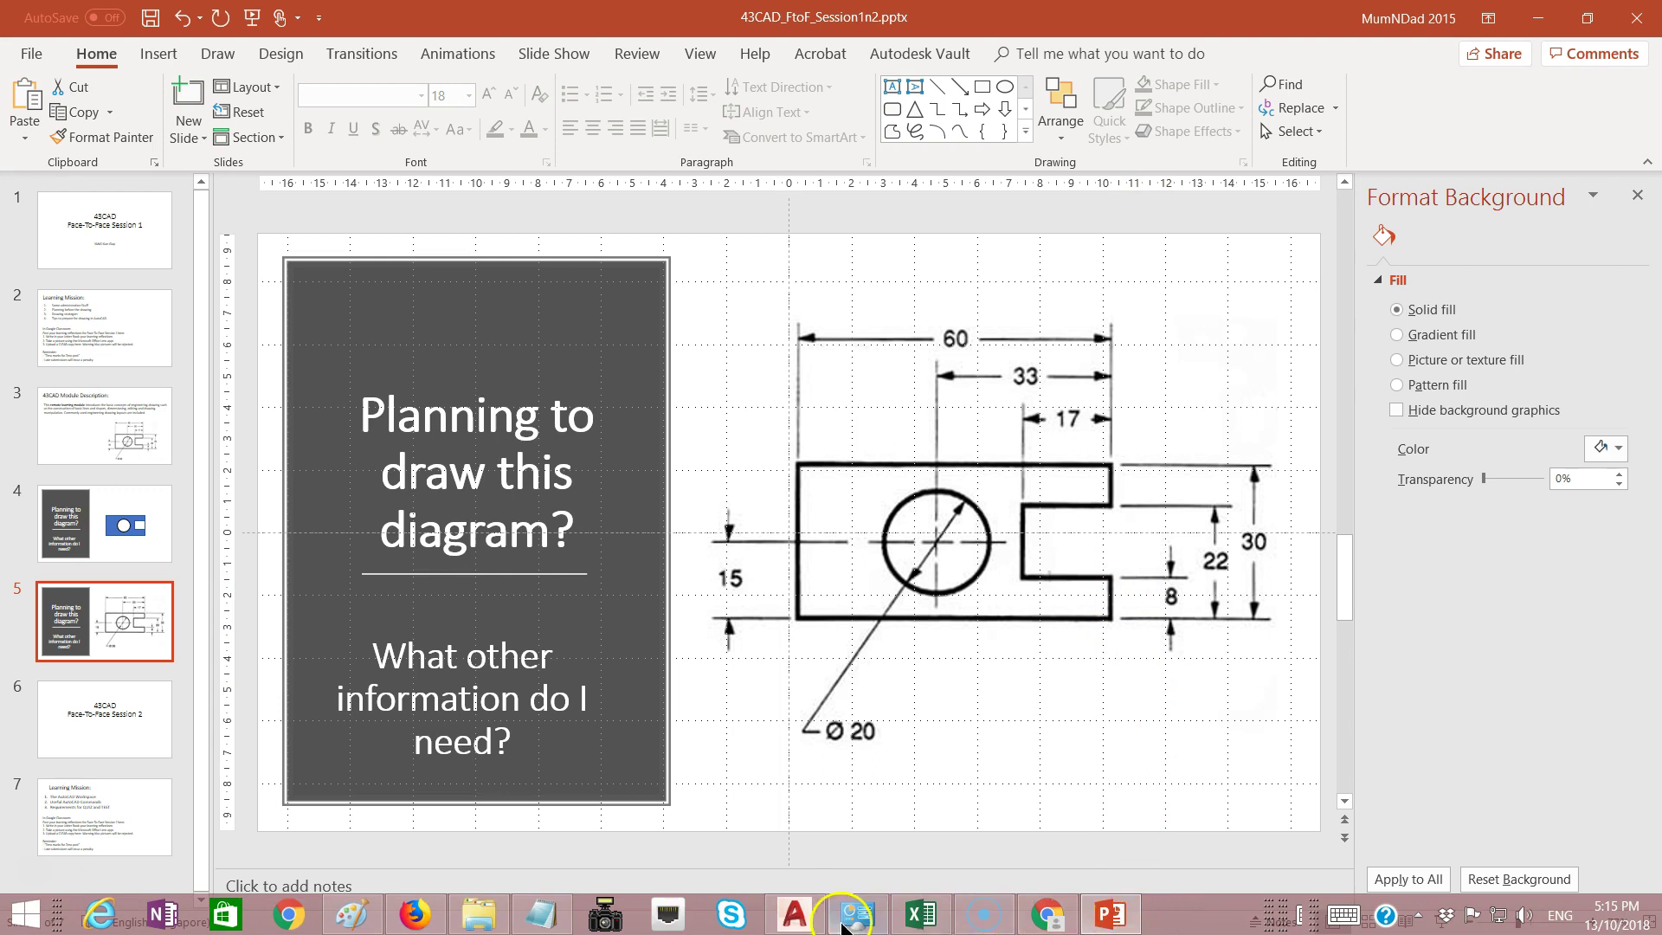
{"action": "left_click", "coordinate": [793, 915]}
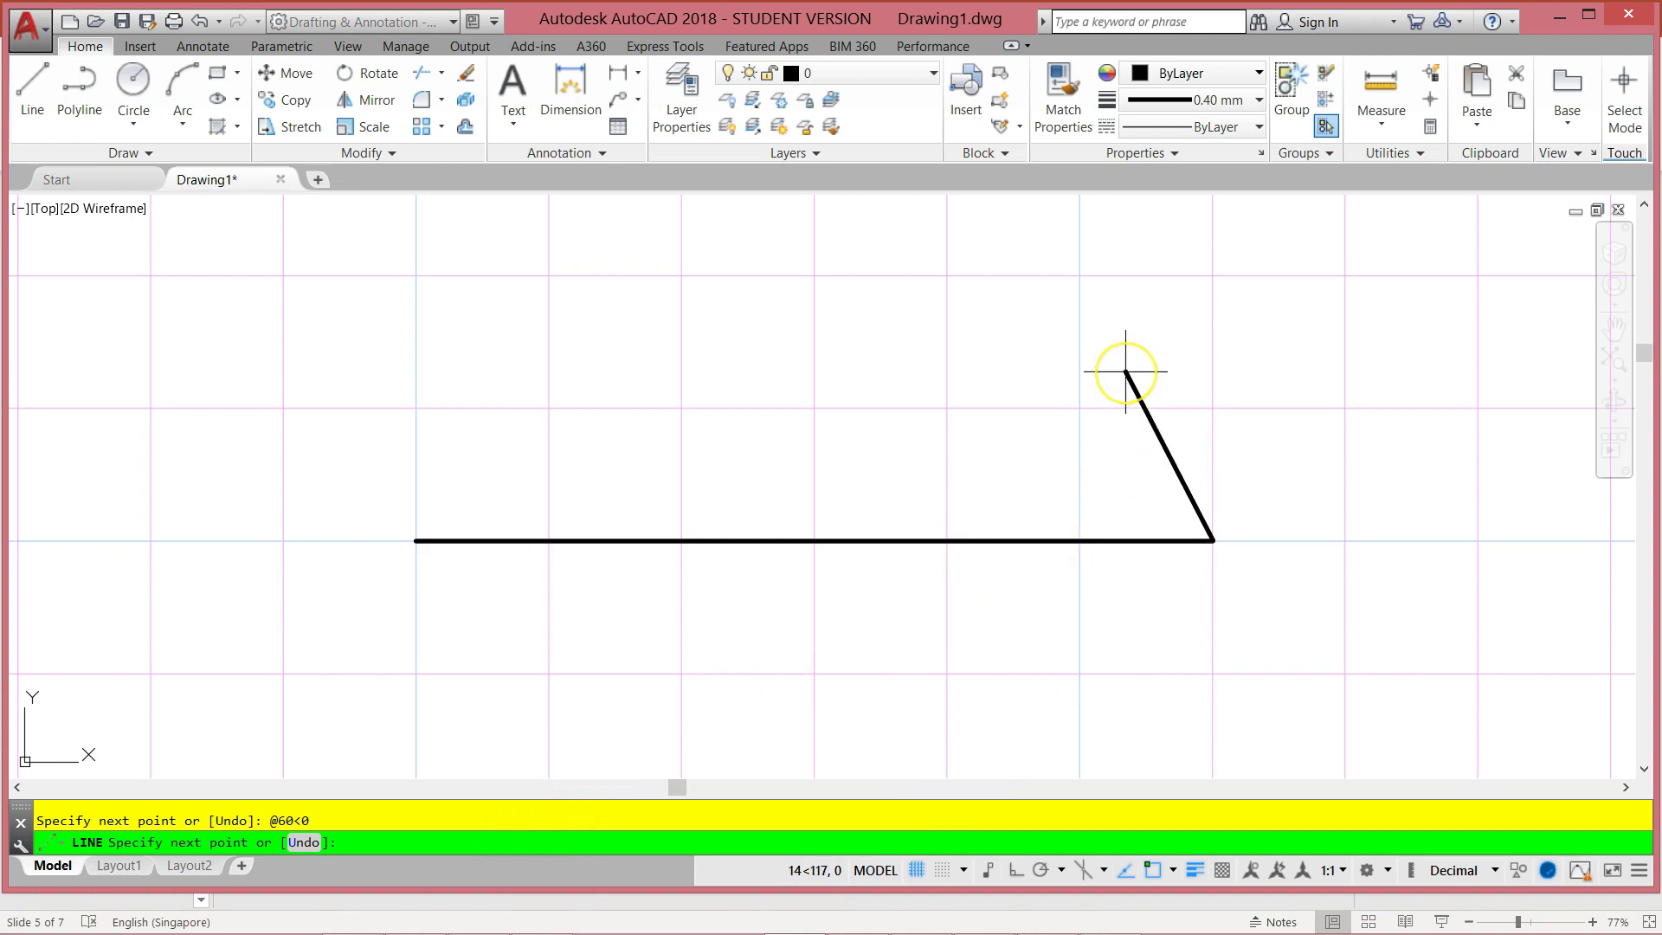
{"action": "type", "text": "@"}
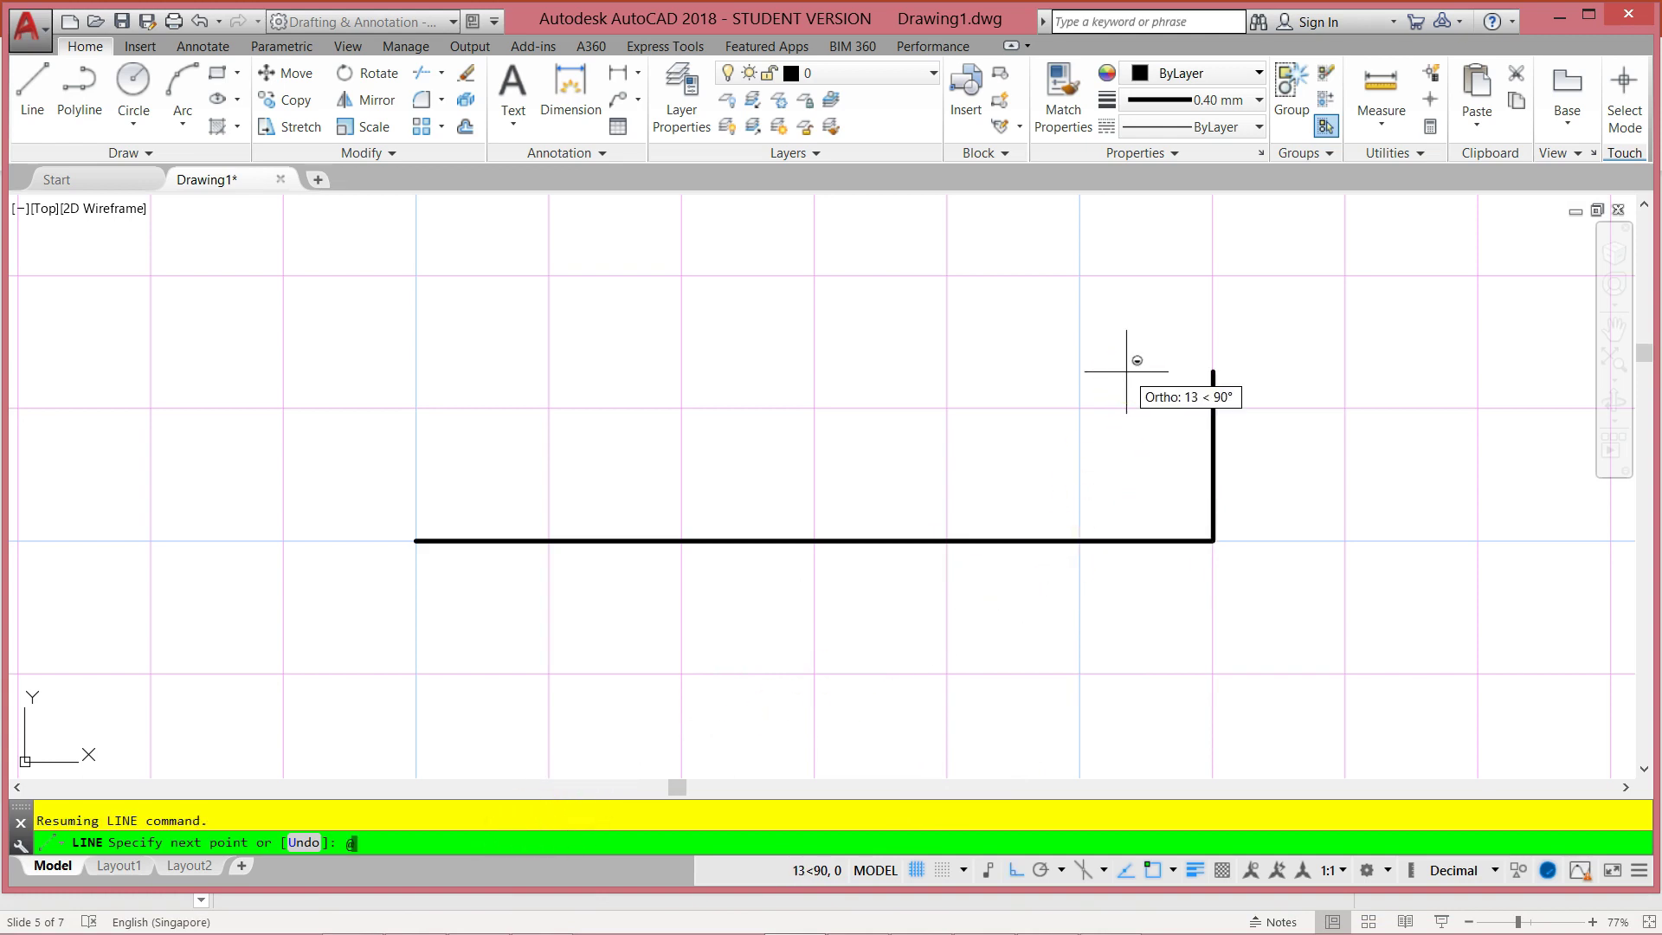
{"action": "type", "text": "8<"}
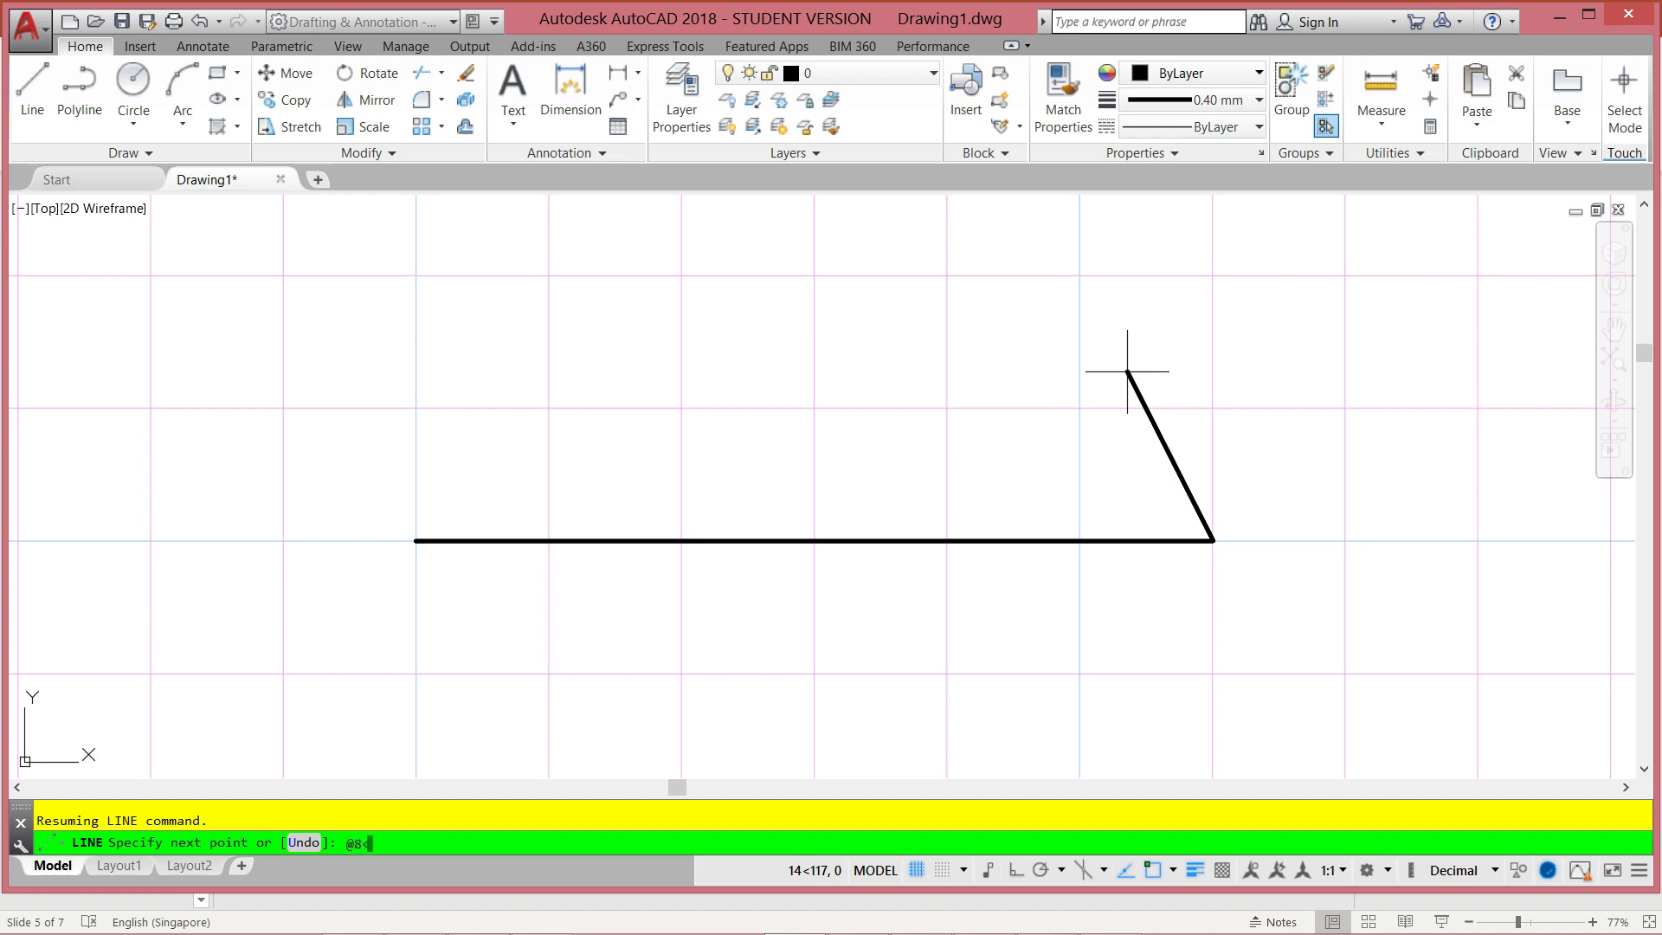
{"action": "type", "text": "90"}
{"action": "key", "text": "Return"}
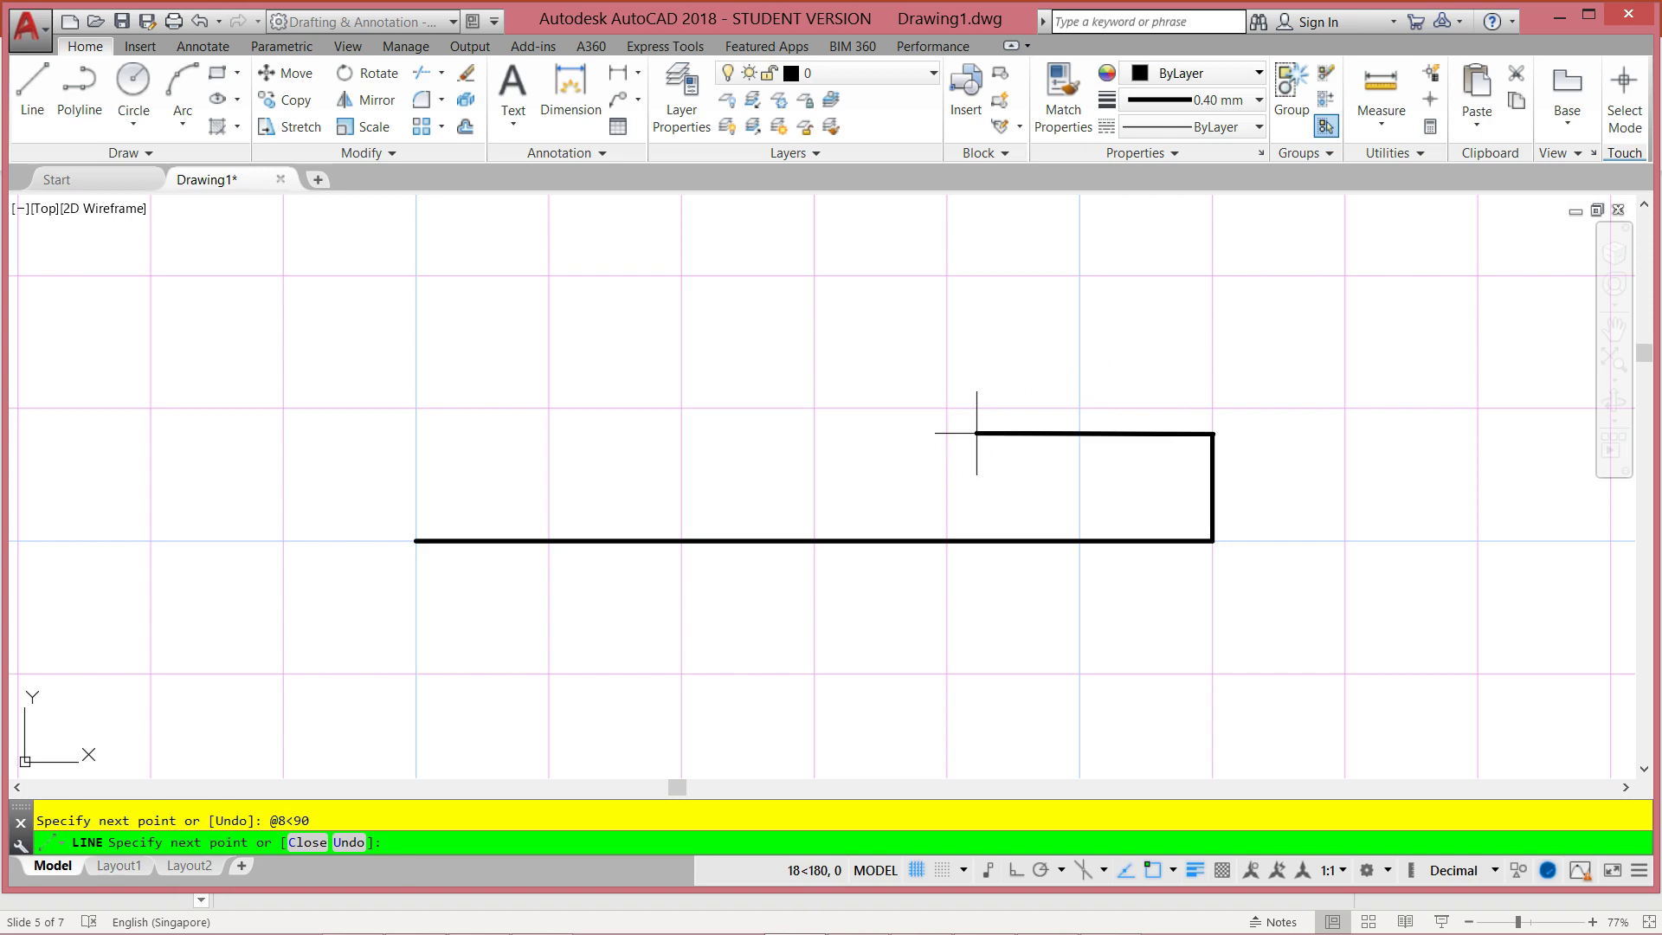
{"action": "type", "text": "@"}
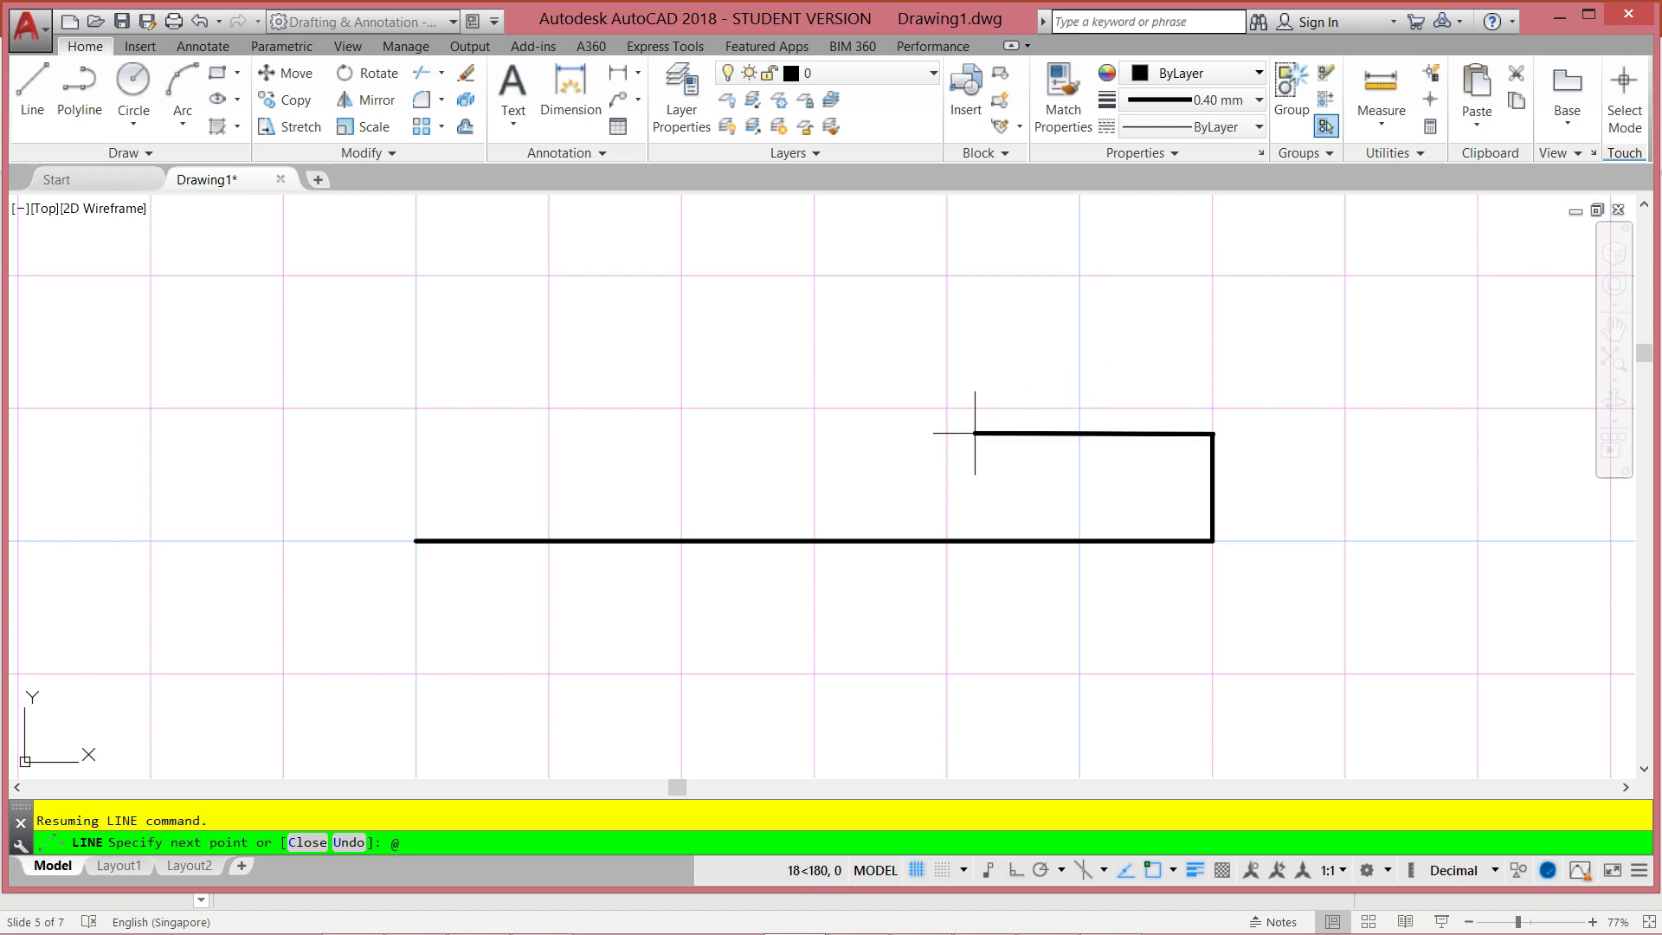
{"action": "type", "text": "17<180"}
{"action": "key", "text": "Return"}
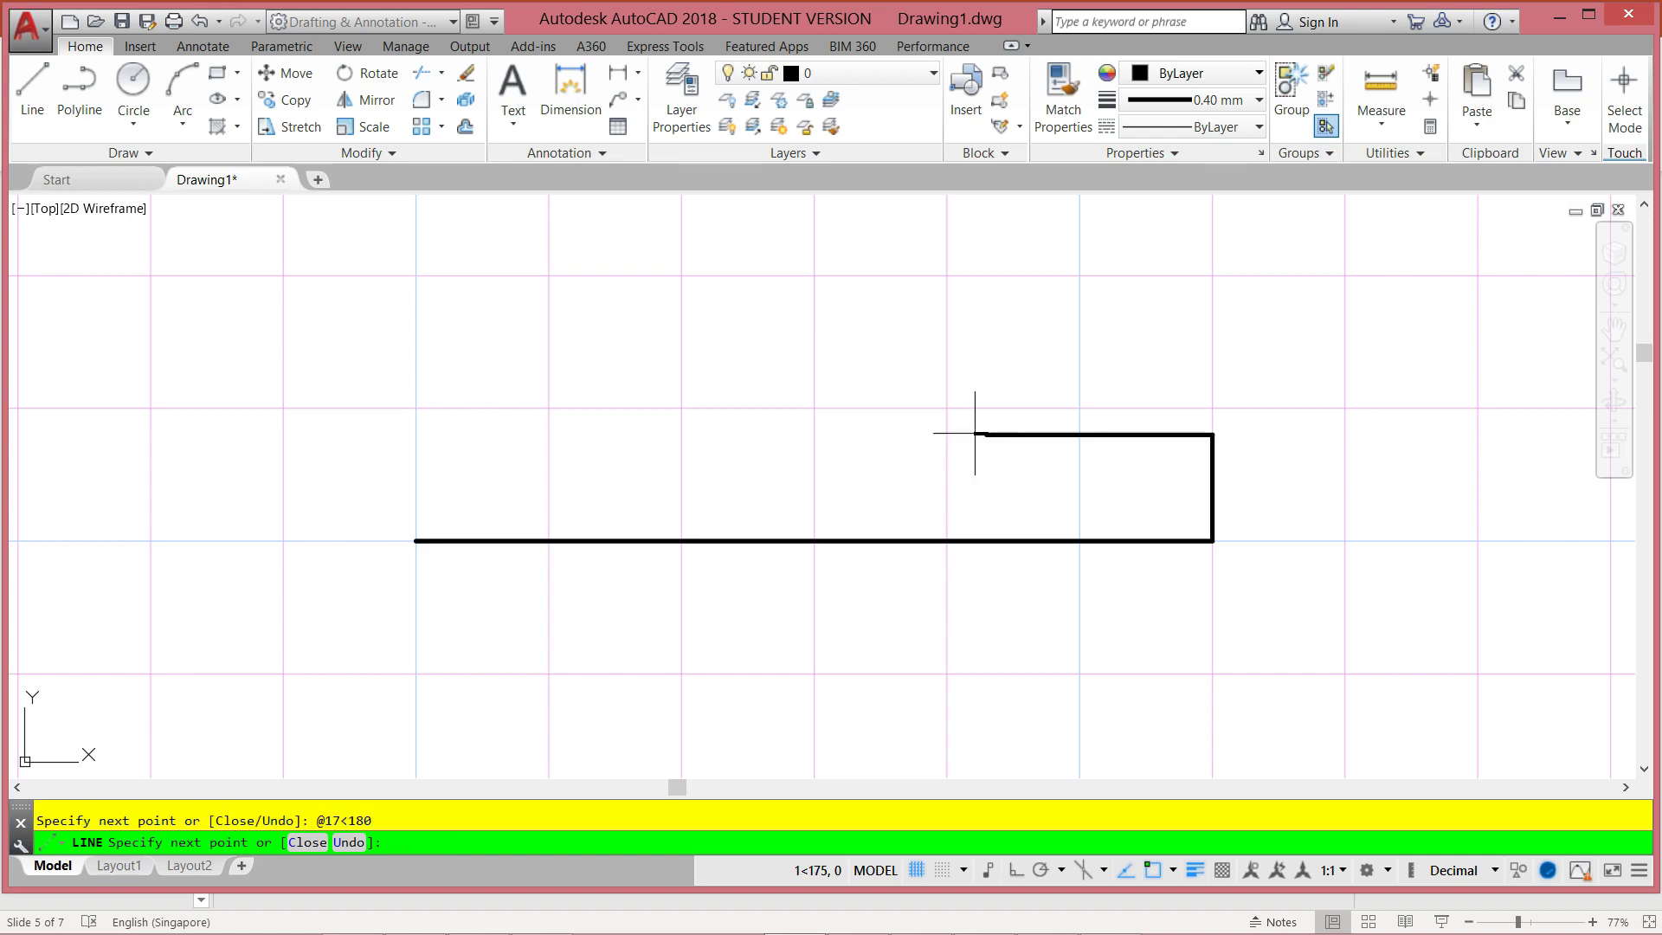
{"action": "type", "text": "@14<90"}
{"action": "key", "text": "Return"}
{"action": "type", "text": "@1"}
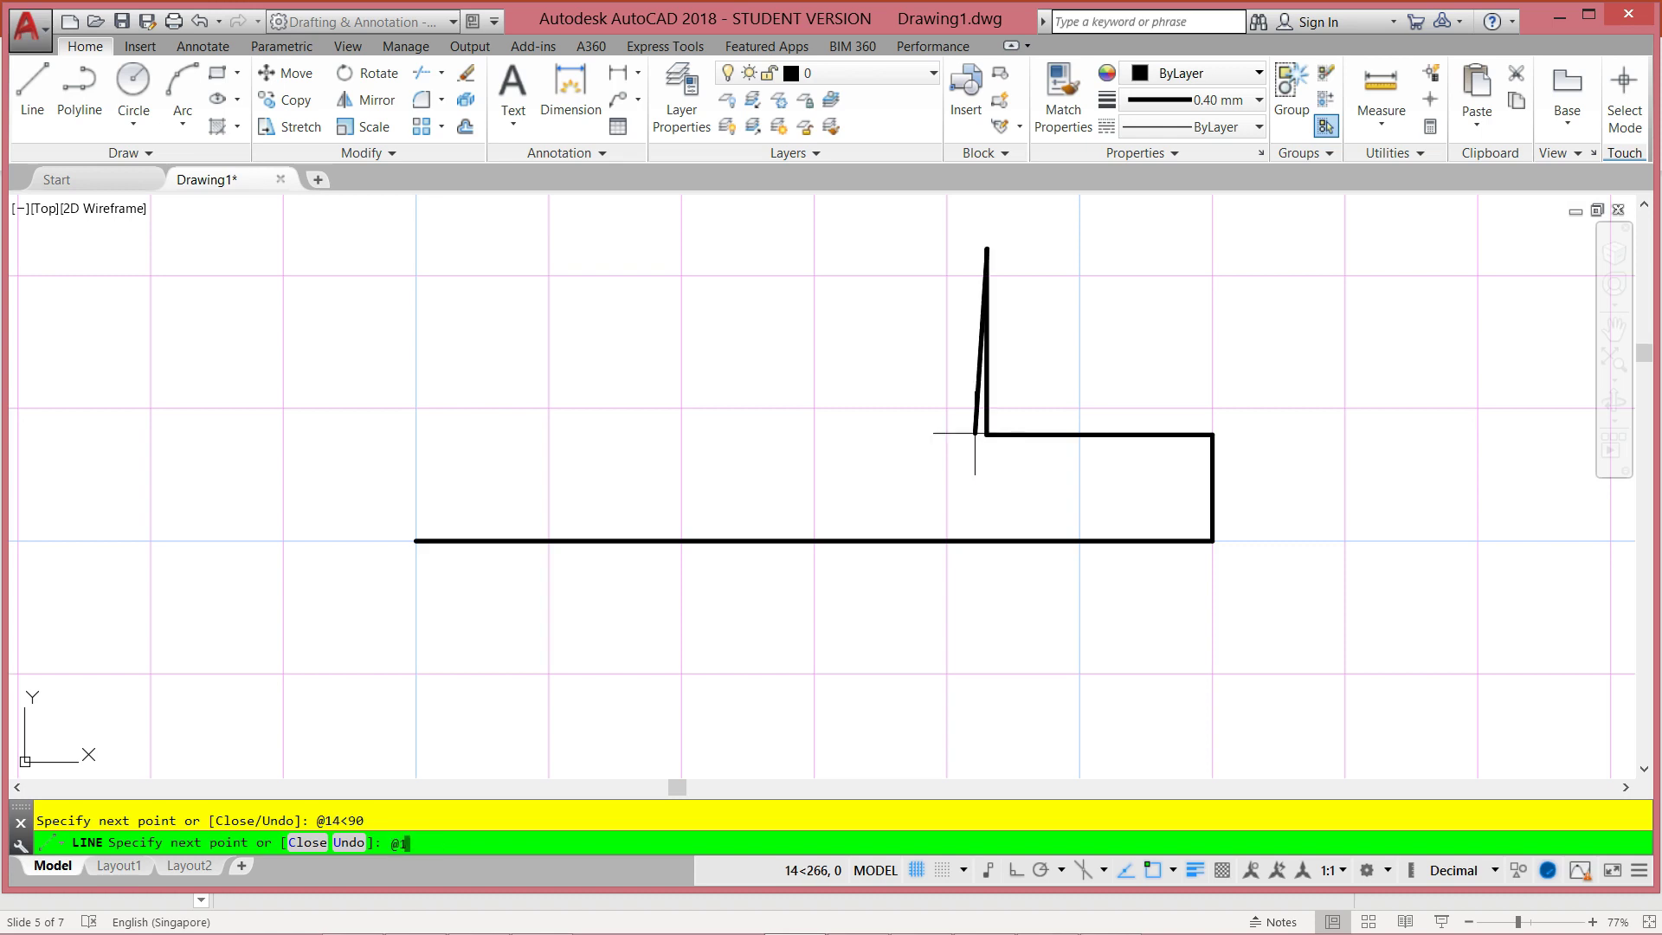
{"action": "type", "text": "7<0"}
{"action": "key", "text": "Return"}
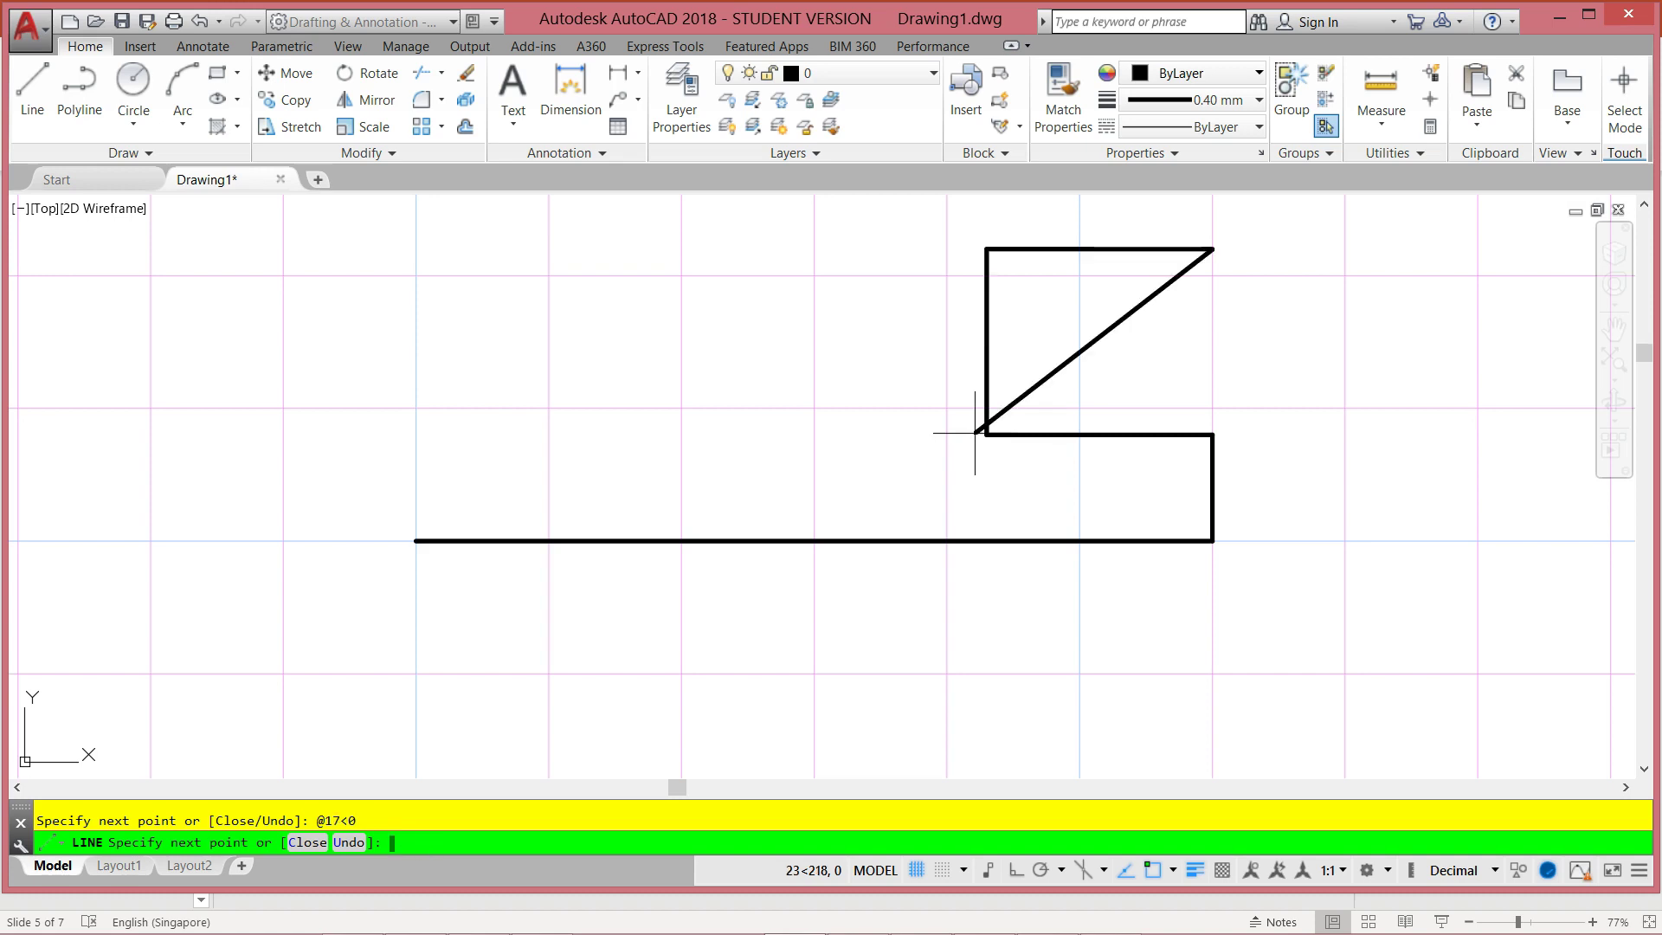
{"action": "type", "text": "@8<90"}
{"action": "key", "text": "Return"}
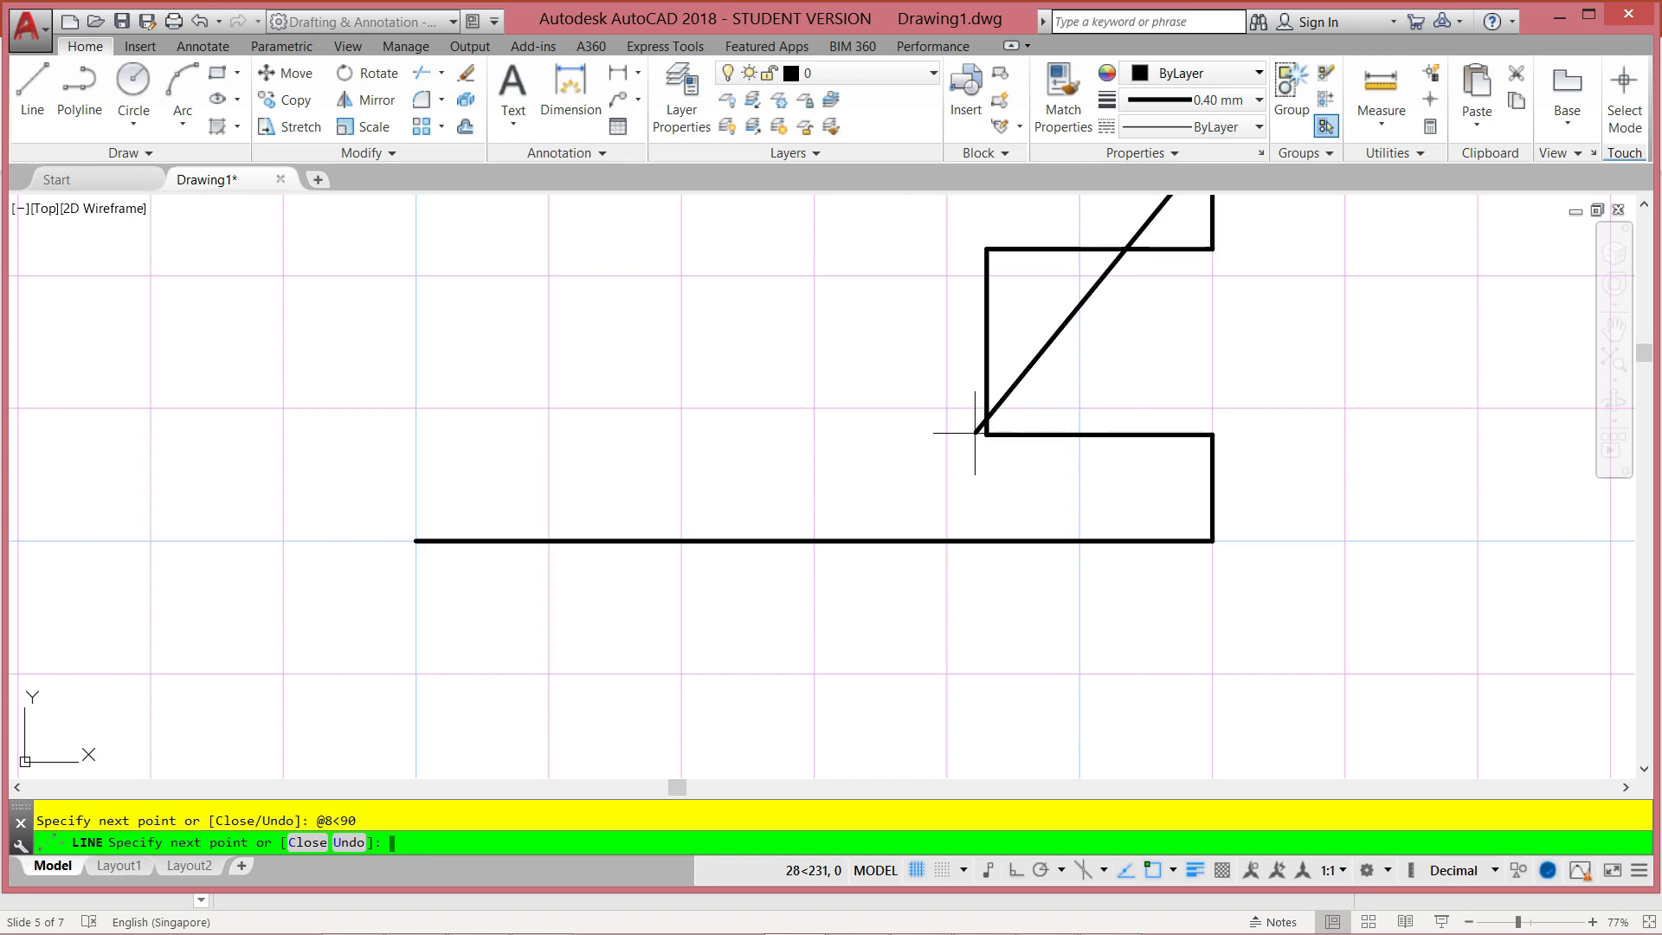
{"action": "scroll", "coordinate": [809, 386], "scroll_direction": "up", "scroll_amount": 2}
{"action": "scroll", "coordinate": [789, 526], "scroll_direction": "down", "scroll_amount": 2}
{"action": "scroll", "coordinate": [789, 402], "scroll_direction": "down", "scroll_amount": 2}
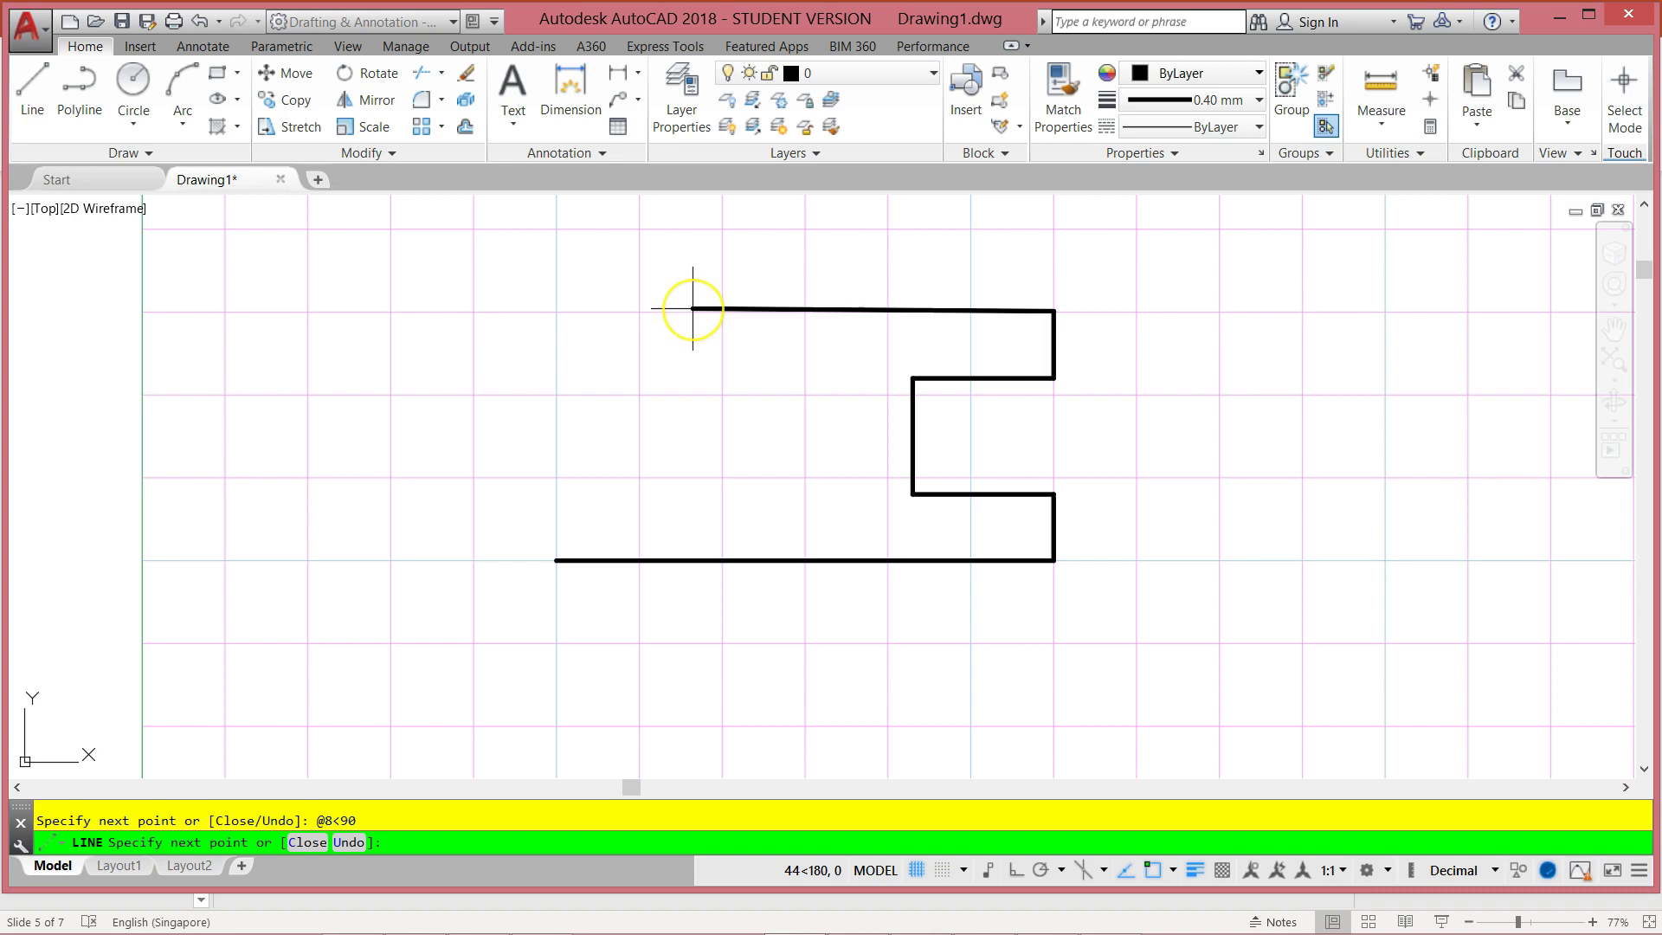
{"action": "type", "text": "@60<180"}
{"action": "key", "text": "Return"}
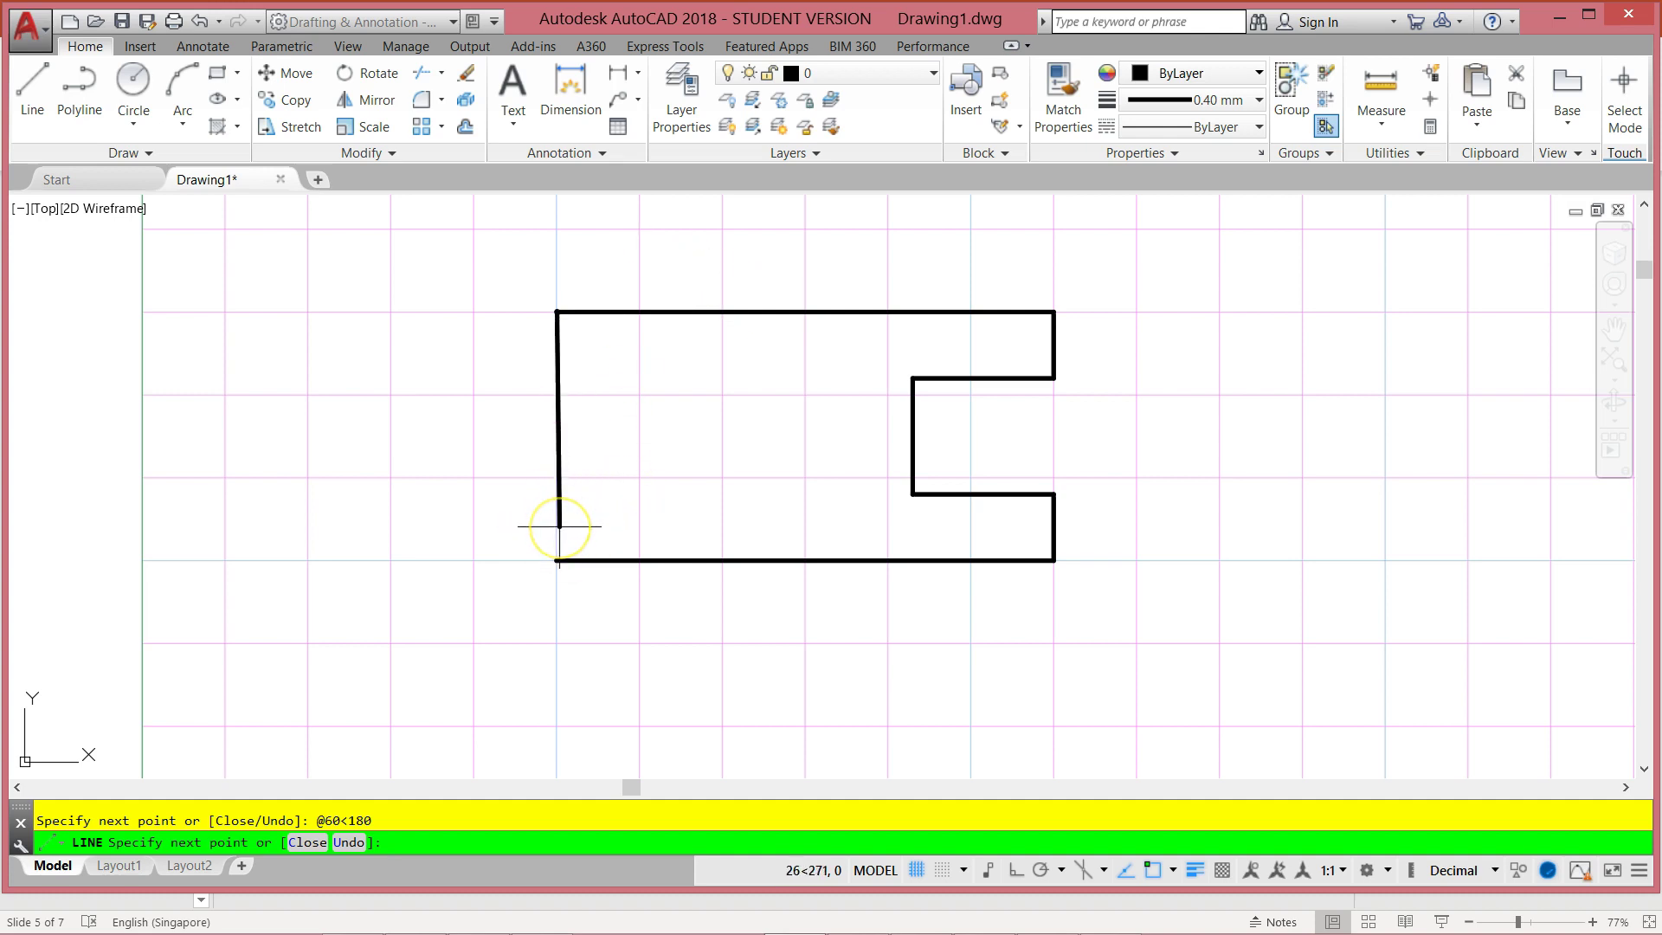
Close the plate outline back to its starting point and end the Line command
{"action": "type", "text": "c"}
{"action": "key", "text": "Return"}
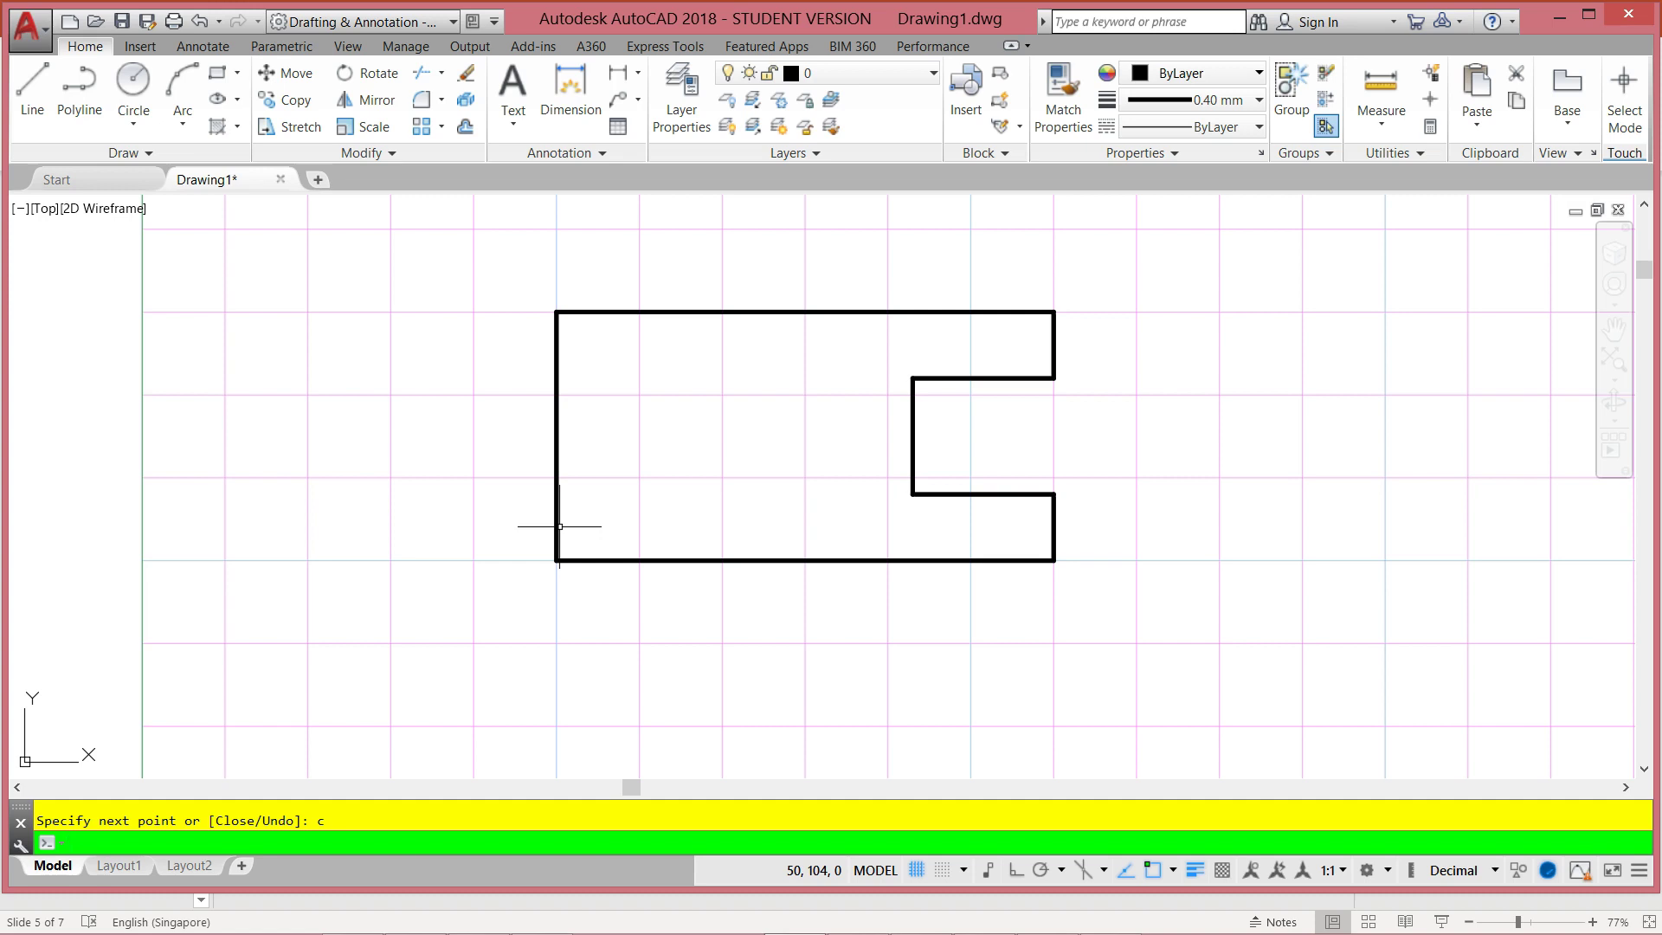
{"action": "key", "text": "Return"}
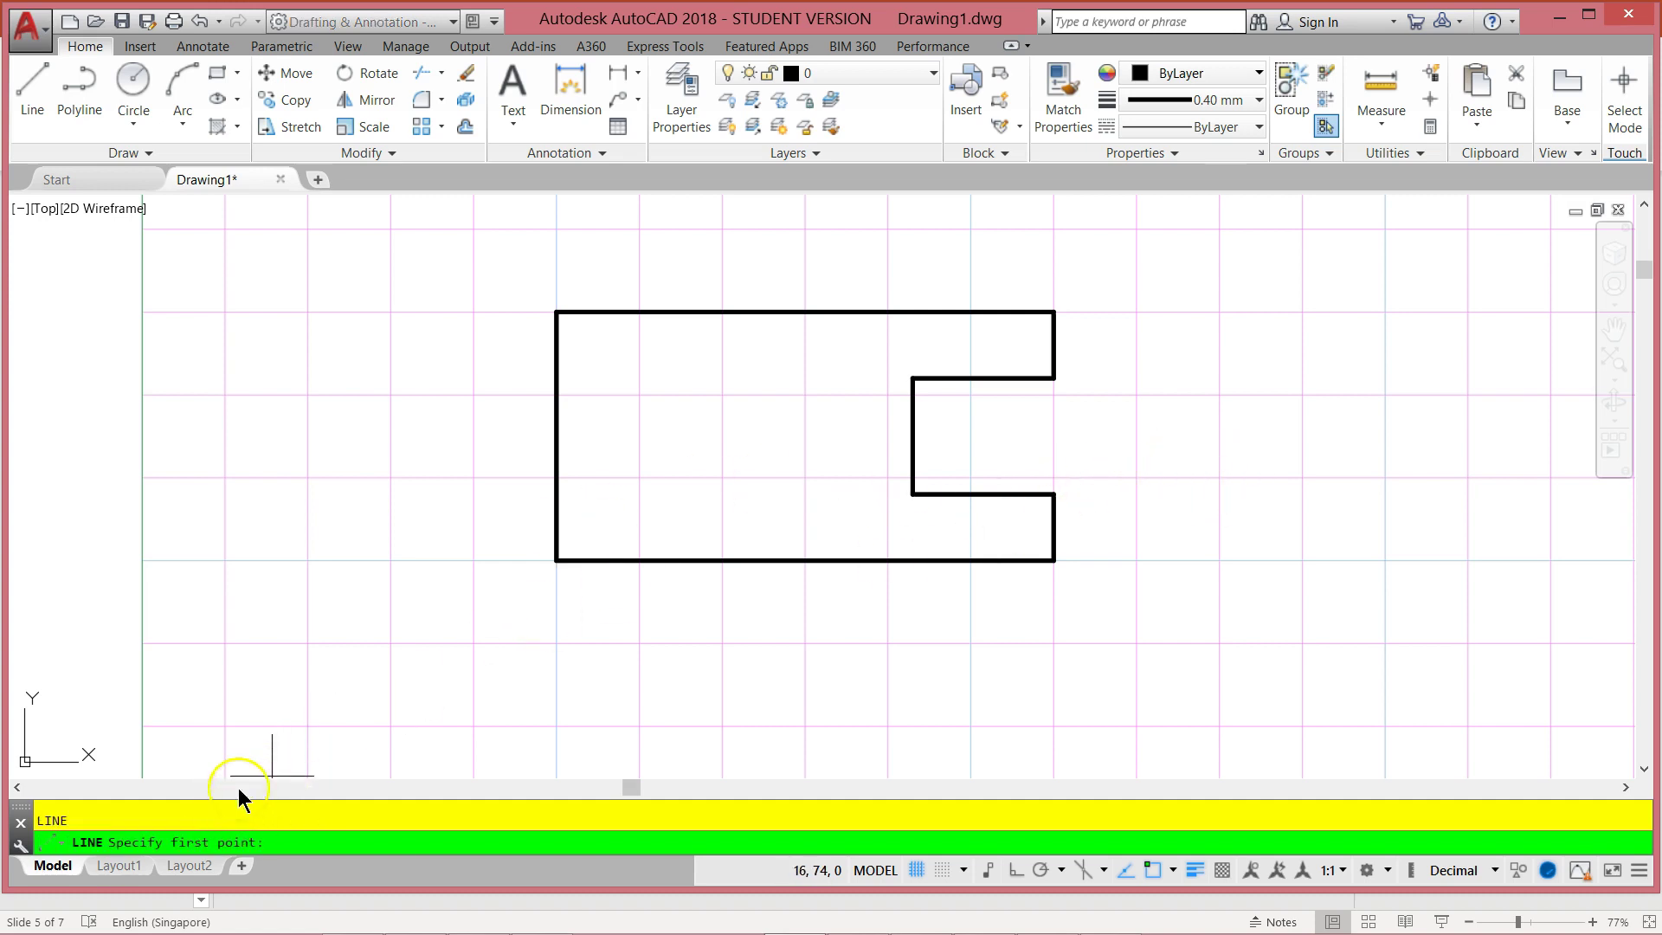
{"action": "key", "text": "Escape"}
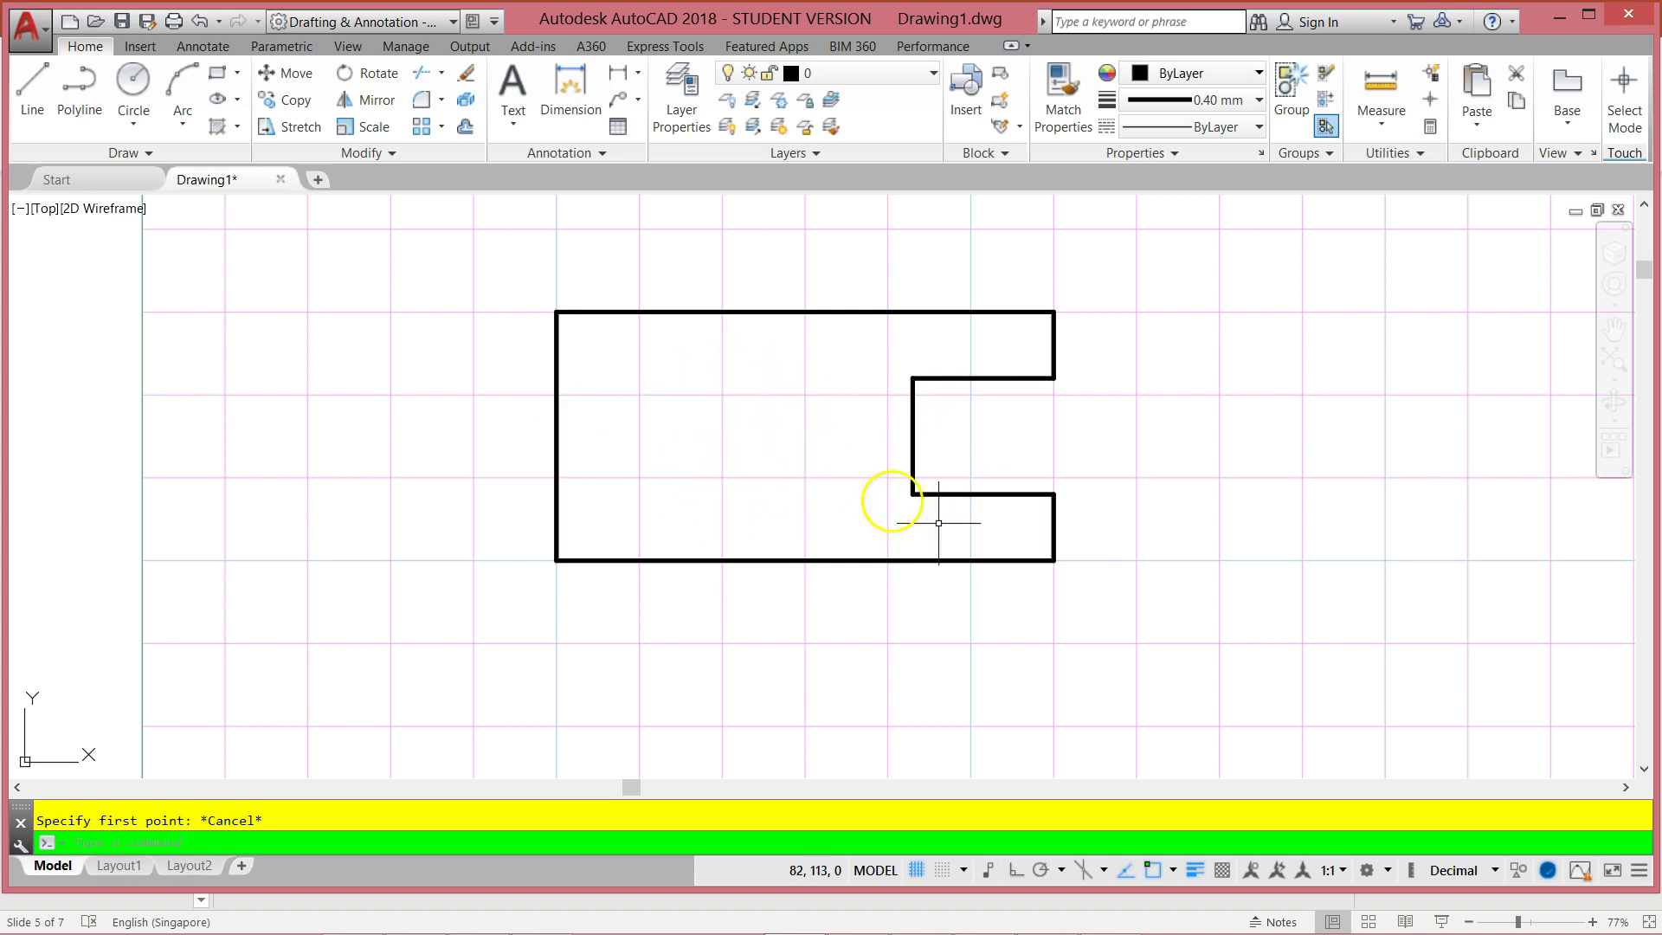
Check the hole dimensions in PowerPoint, return to AutoCAD and draw a circle of diameter 20 centred at 20,100
{"action": "mouse_move", "coordinate": [1270, 920]}
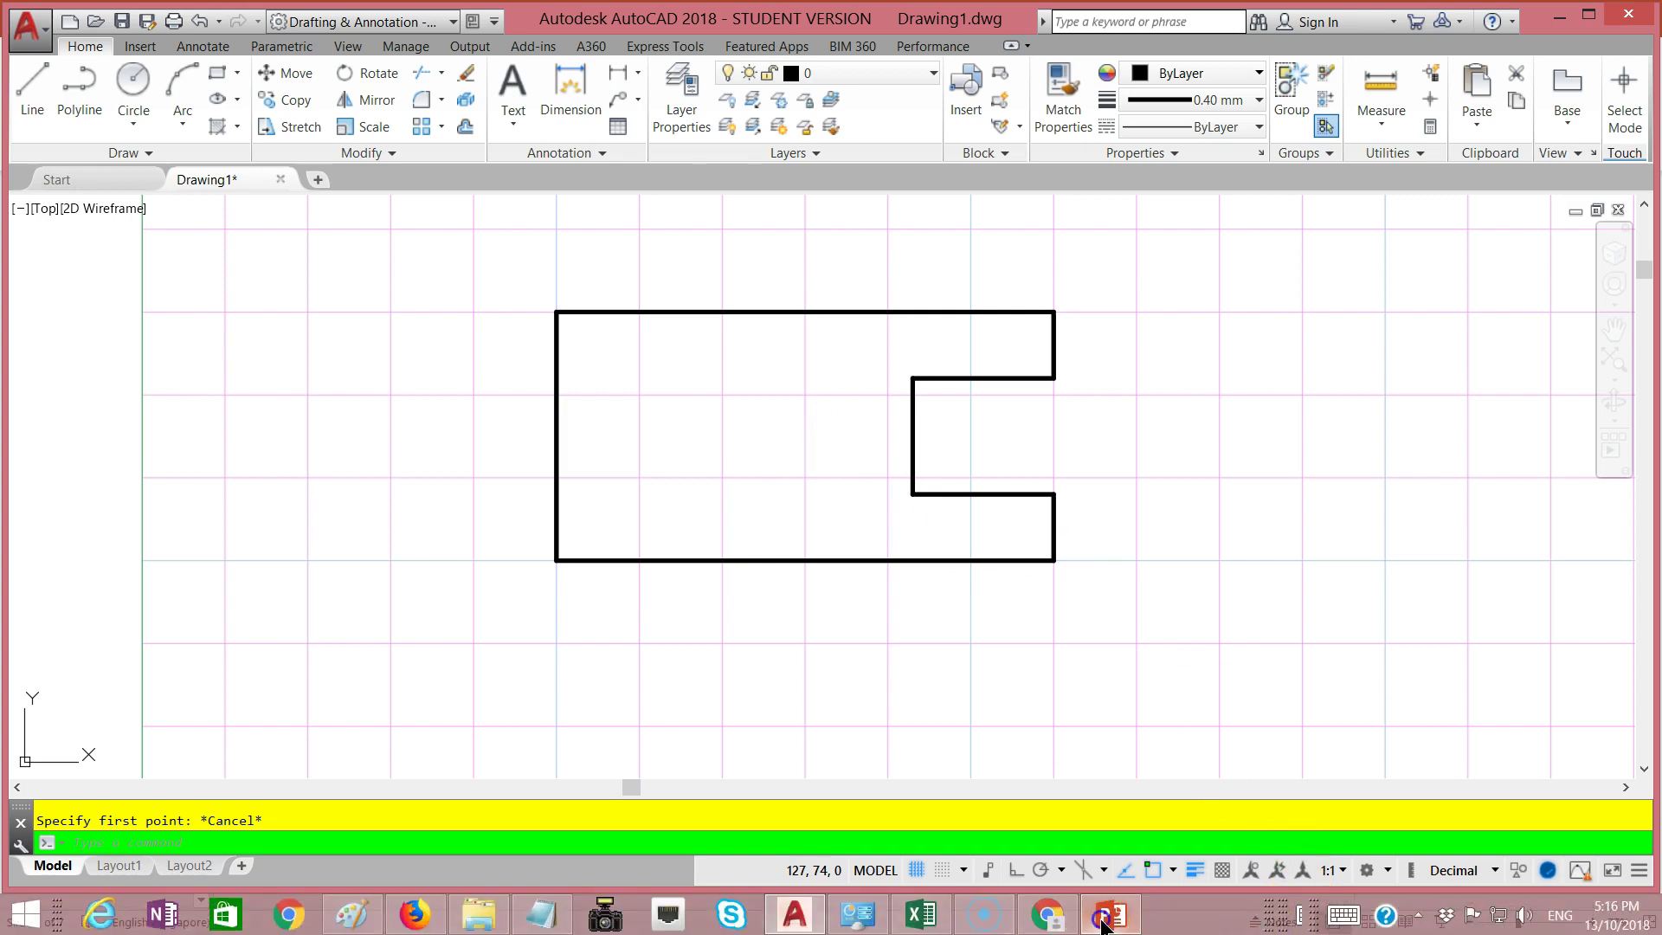
{"action": "left_click", "coordinate": [1110, 923]}
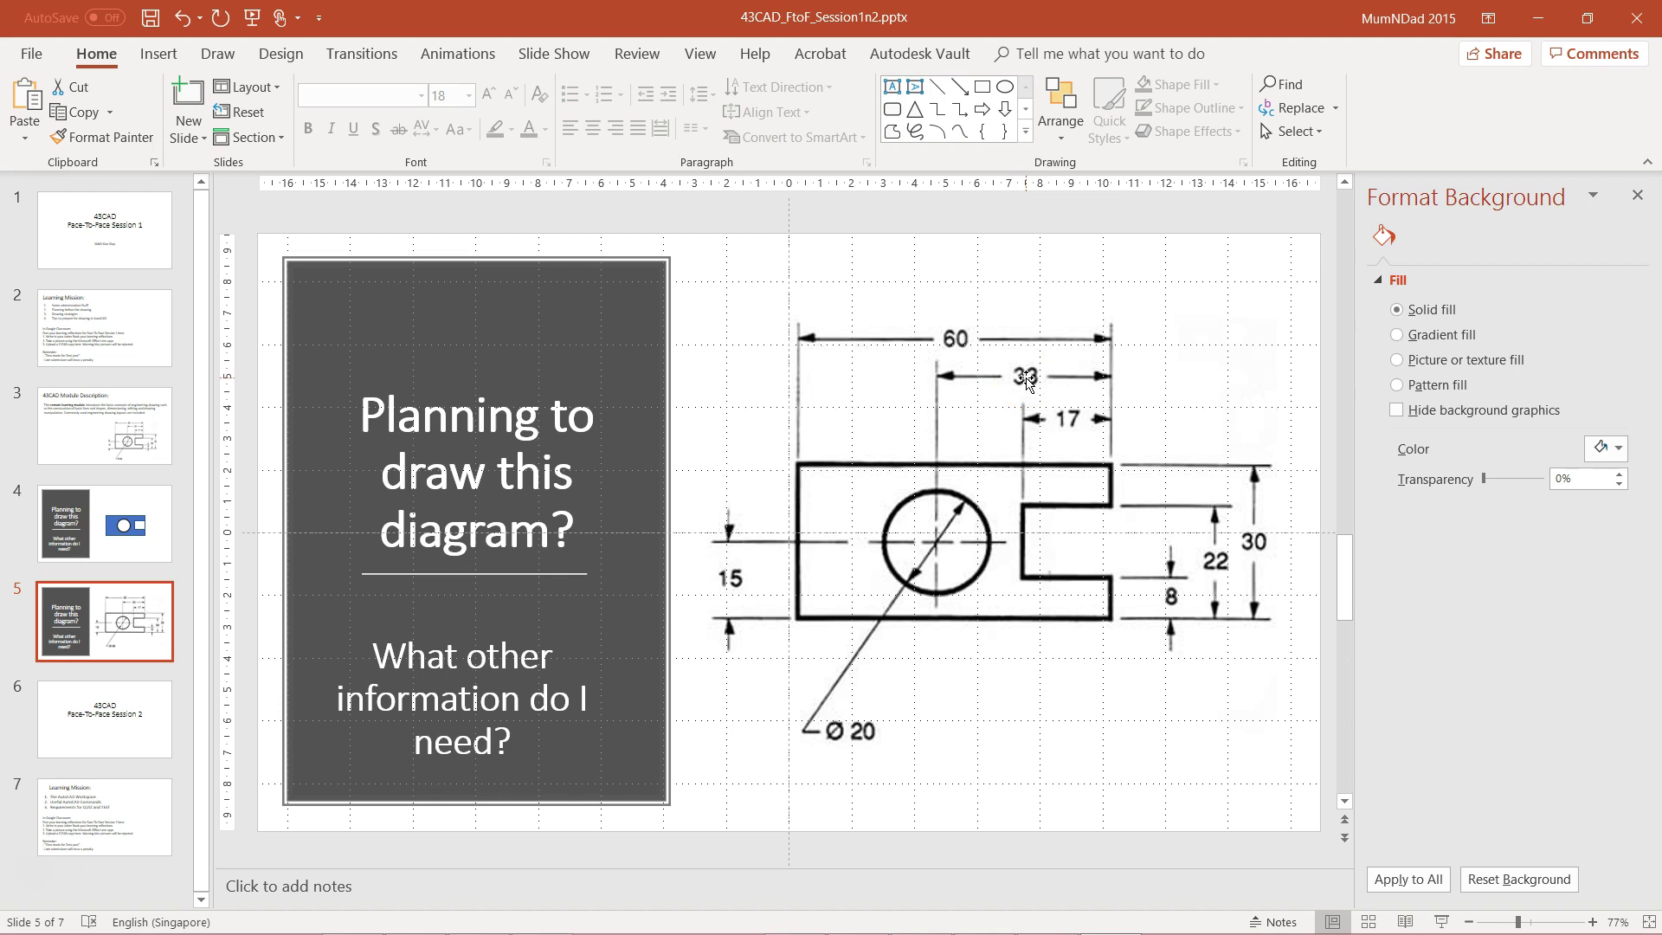
{"action": "left_click", "coordinate": [956, 540]}
{"action": "mouse_move", "coordinate": [1024, 925]}
{"action": "left_click", "coordinate": [795, 916]}
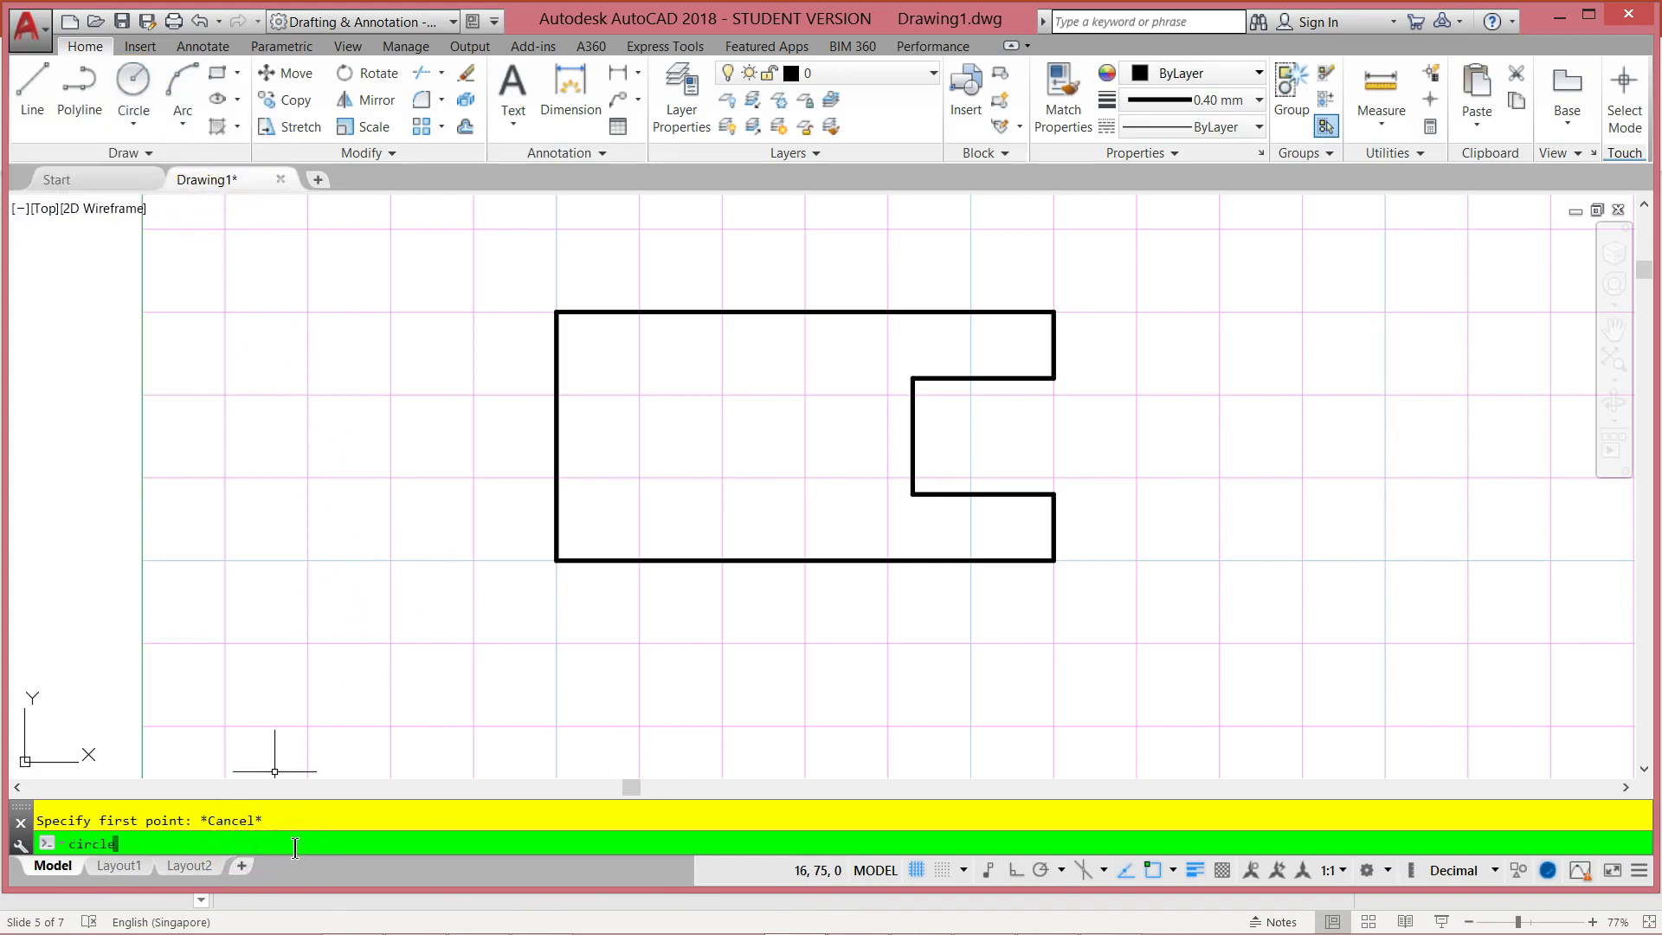
{"action": "key", "text": "Return"}
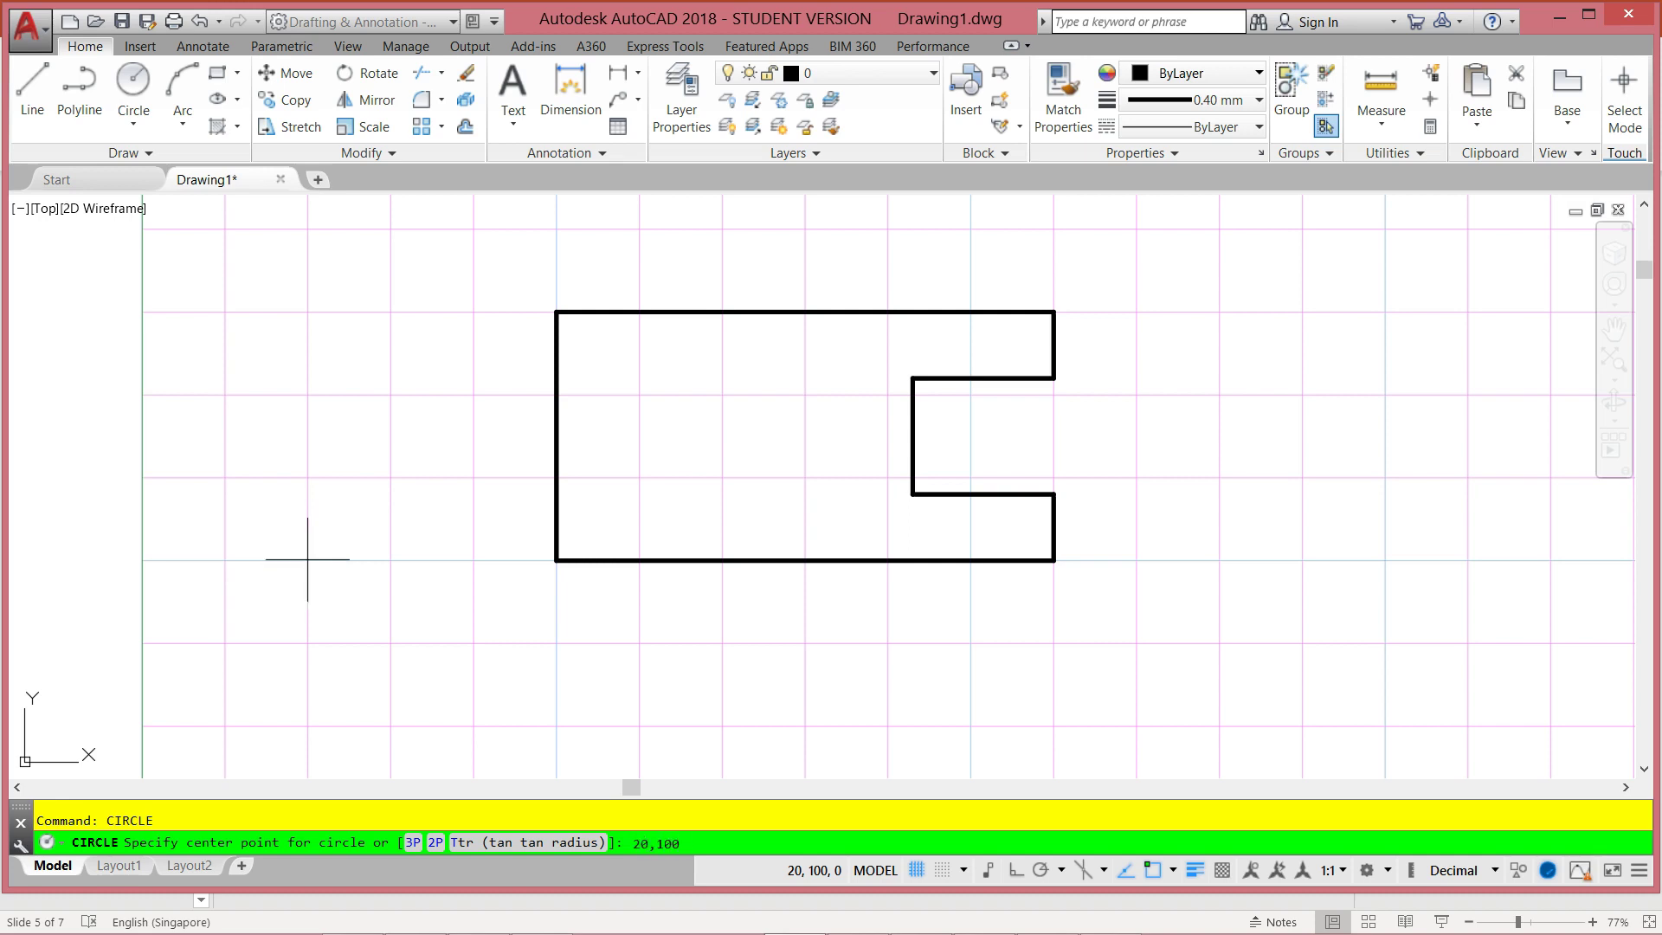
{"action": "key", "text": "Return"}
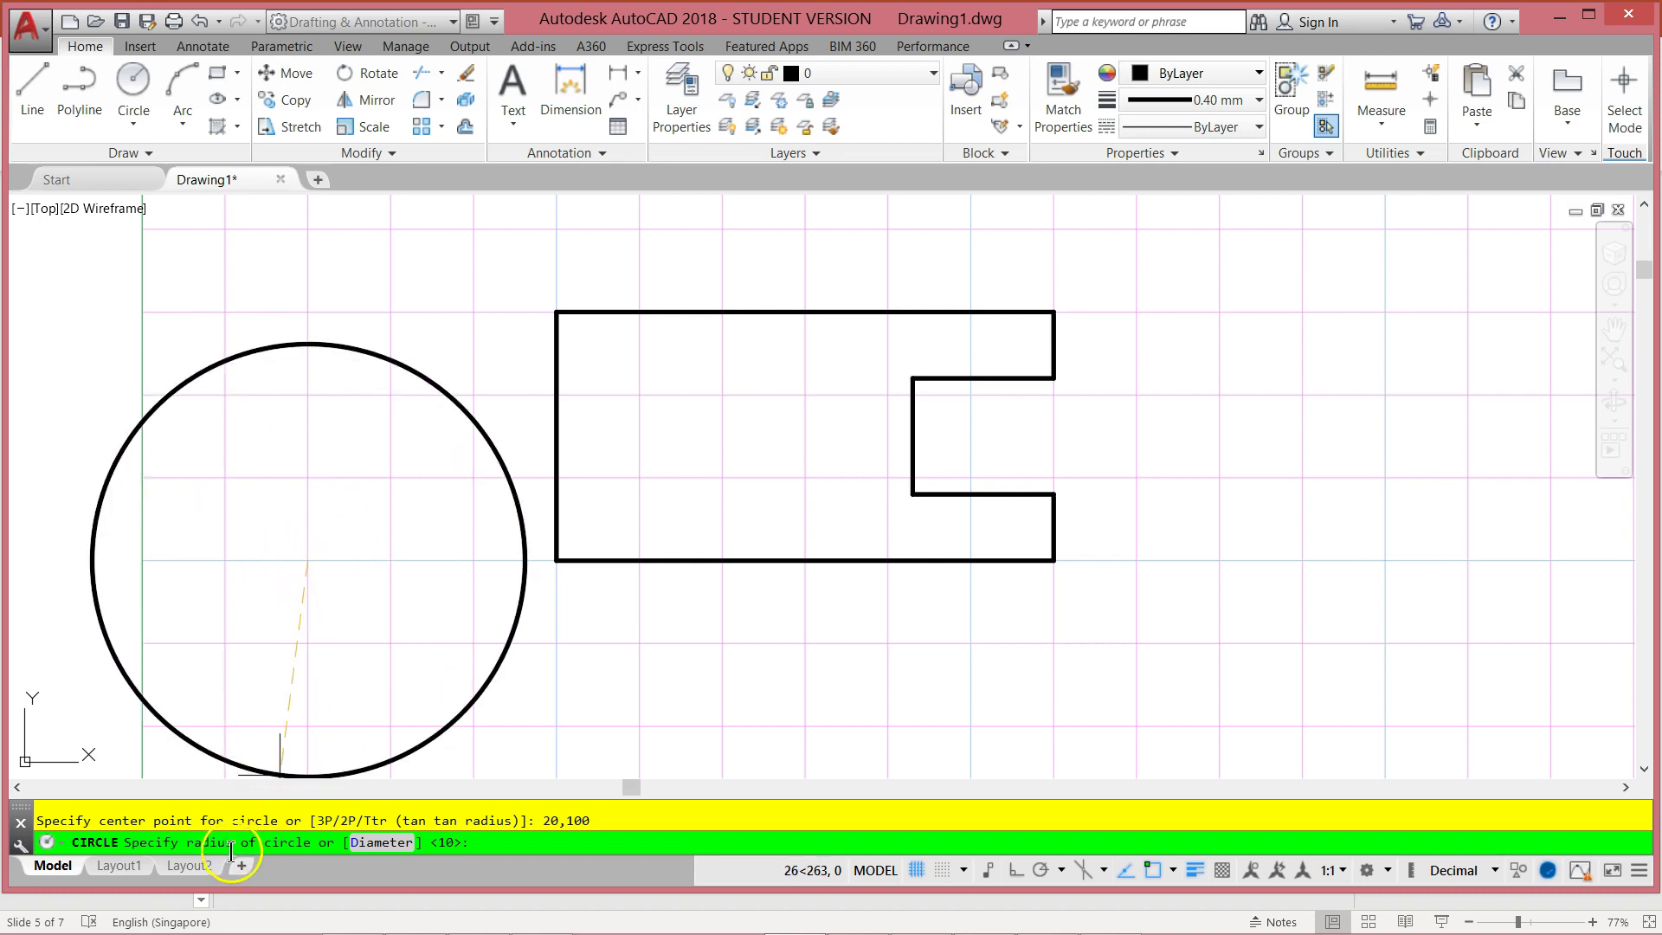
{"action": "left_click", "coordinate": [394, 845]}
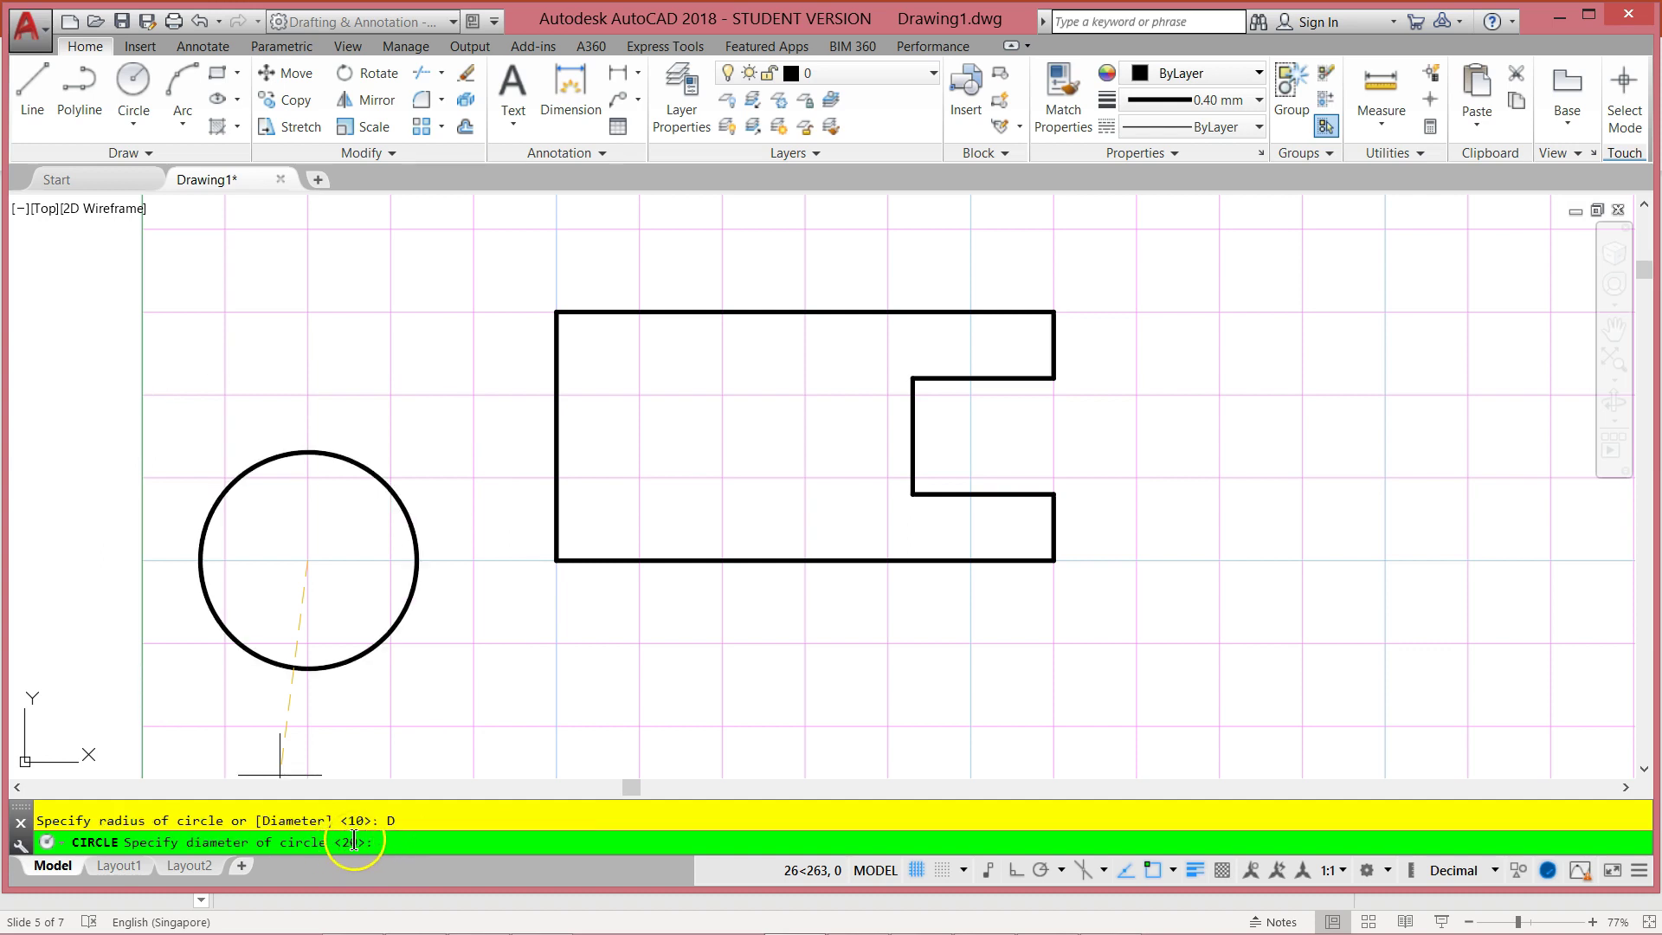
{"action": "left_click", "coordinate": [393, 841]}
{"action": "key", "text": "Return"}
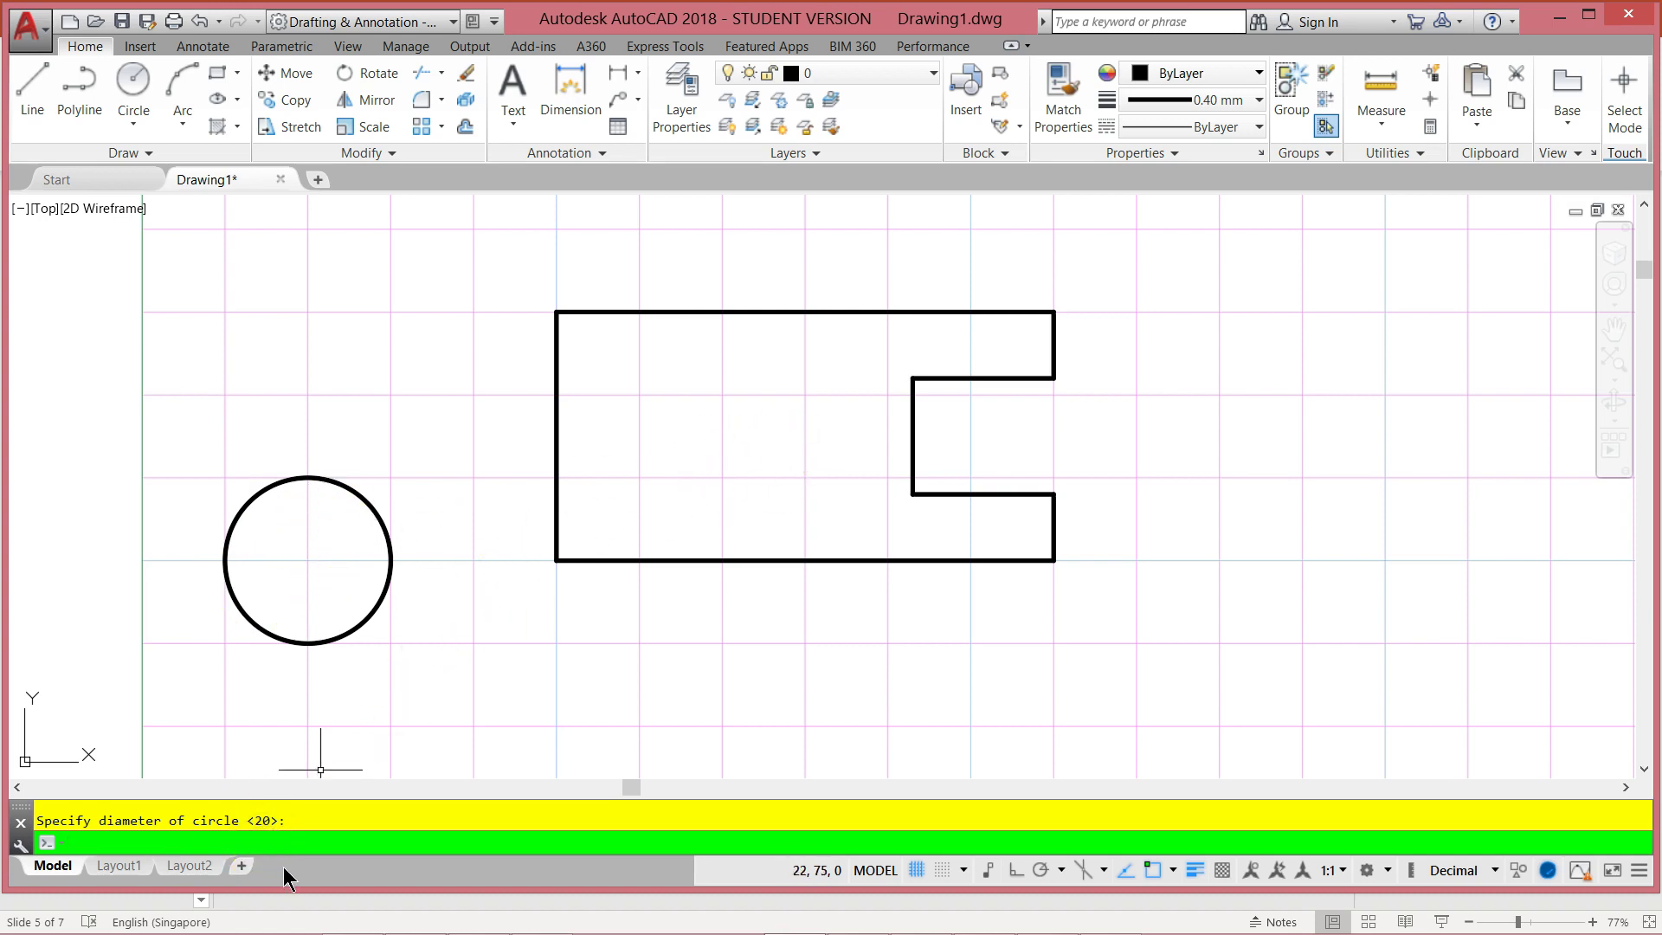
Move the circle by its centre to the midpoint of the plate's left edge
{"action": "type", "text": "move"}
{"action": "key", "text": "Return"}
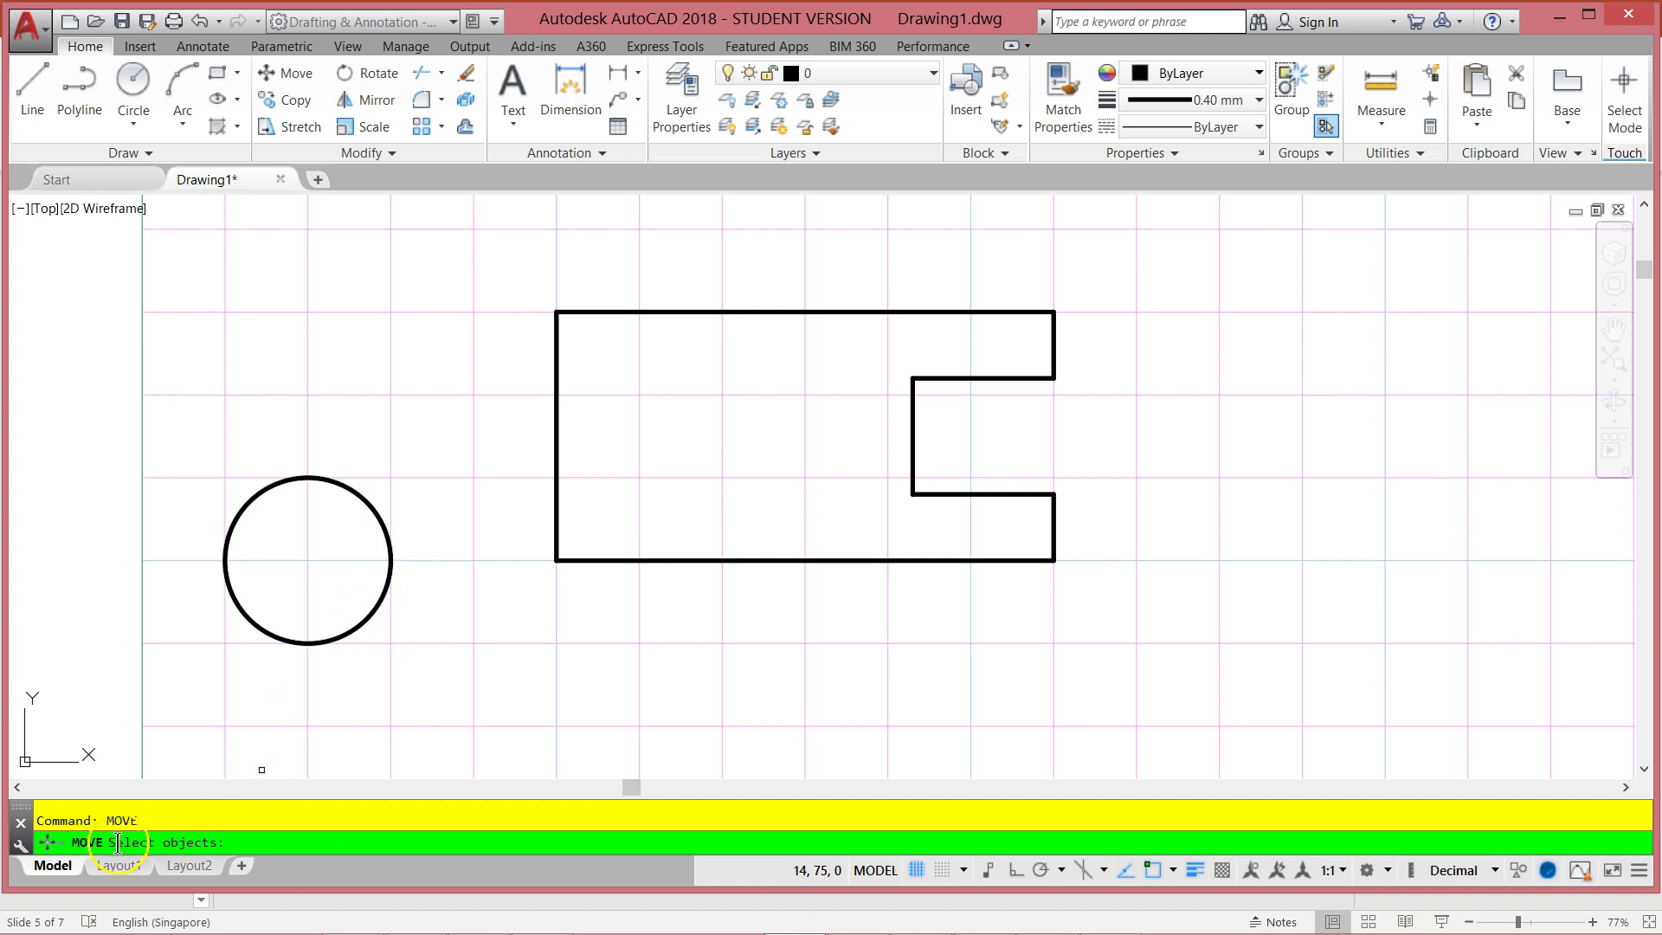
{"action": "left_click", "coordinate": [370, 617]}
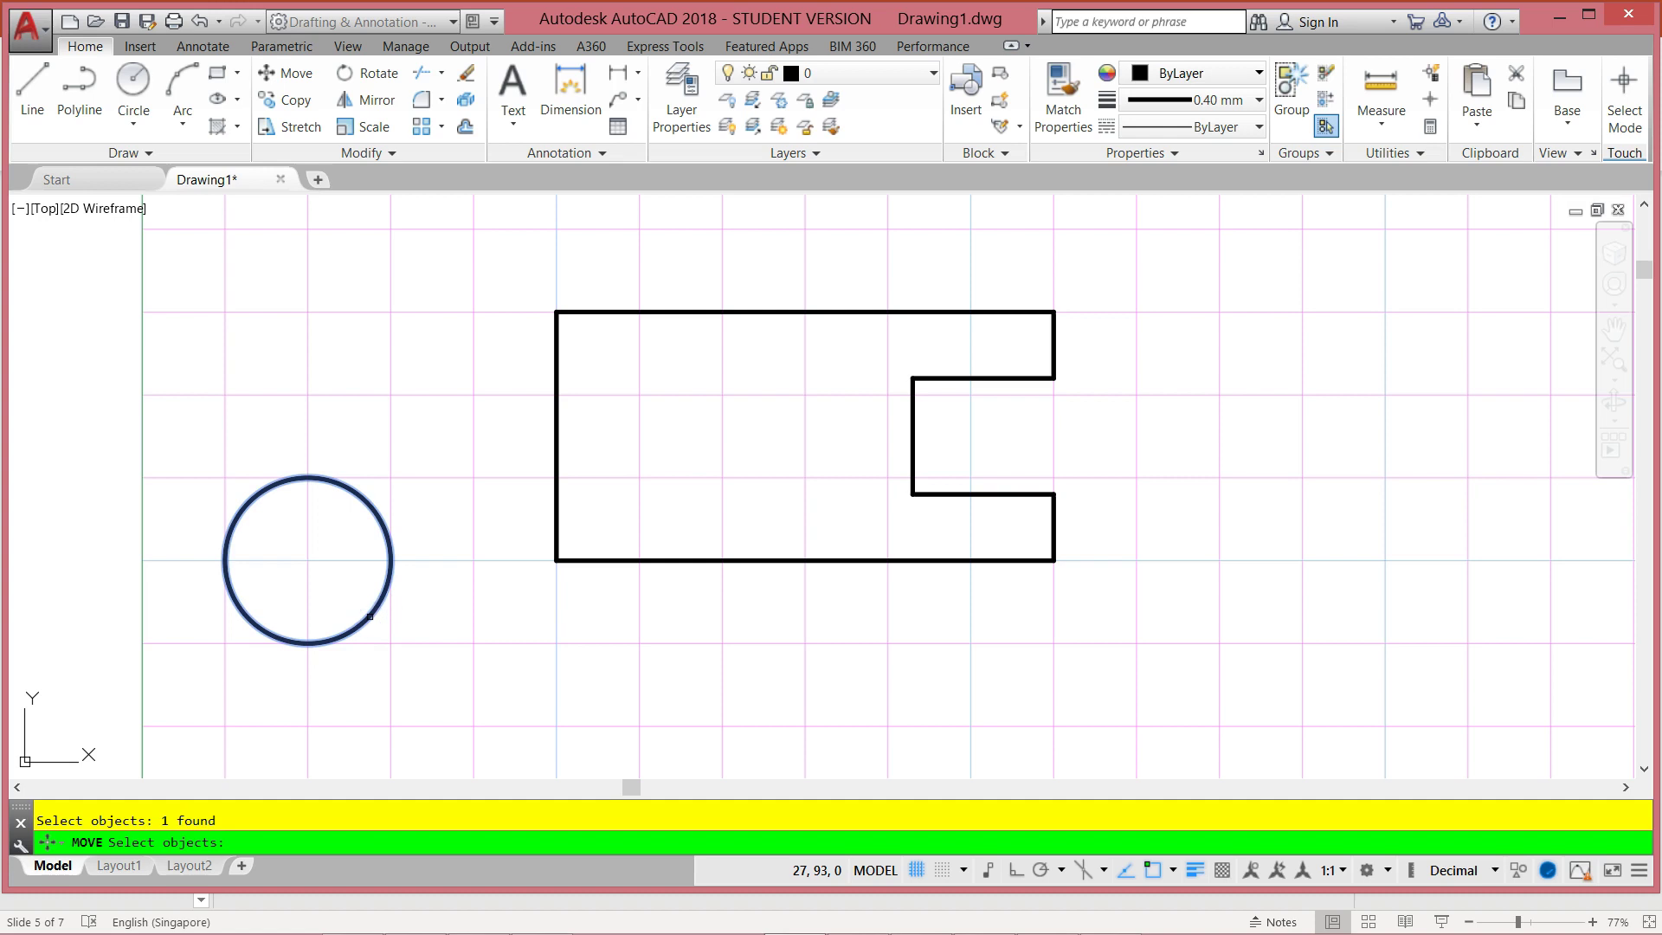
{"action": "key", "text": "Return"}
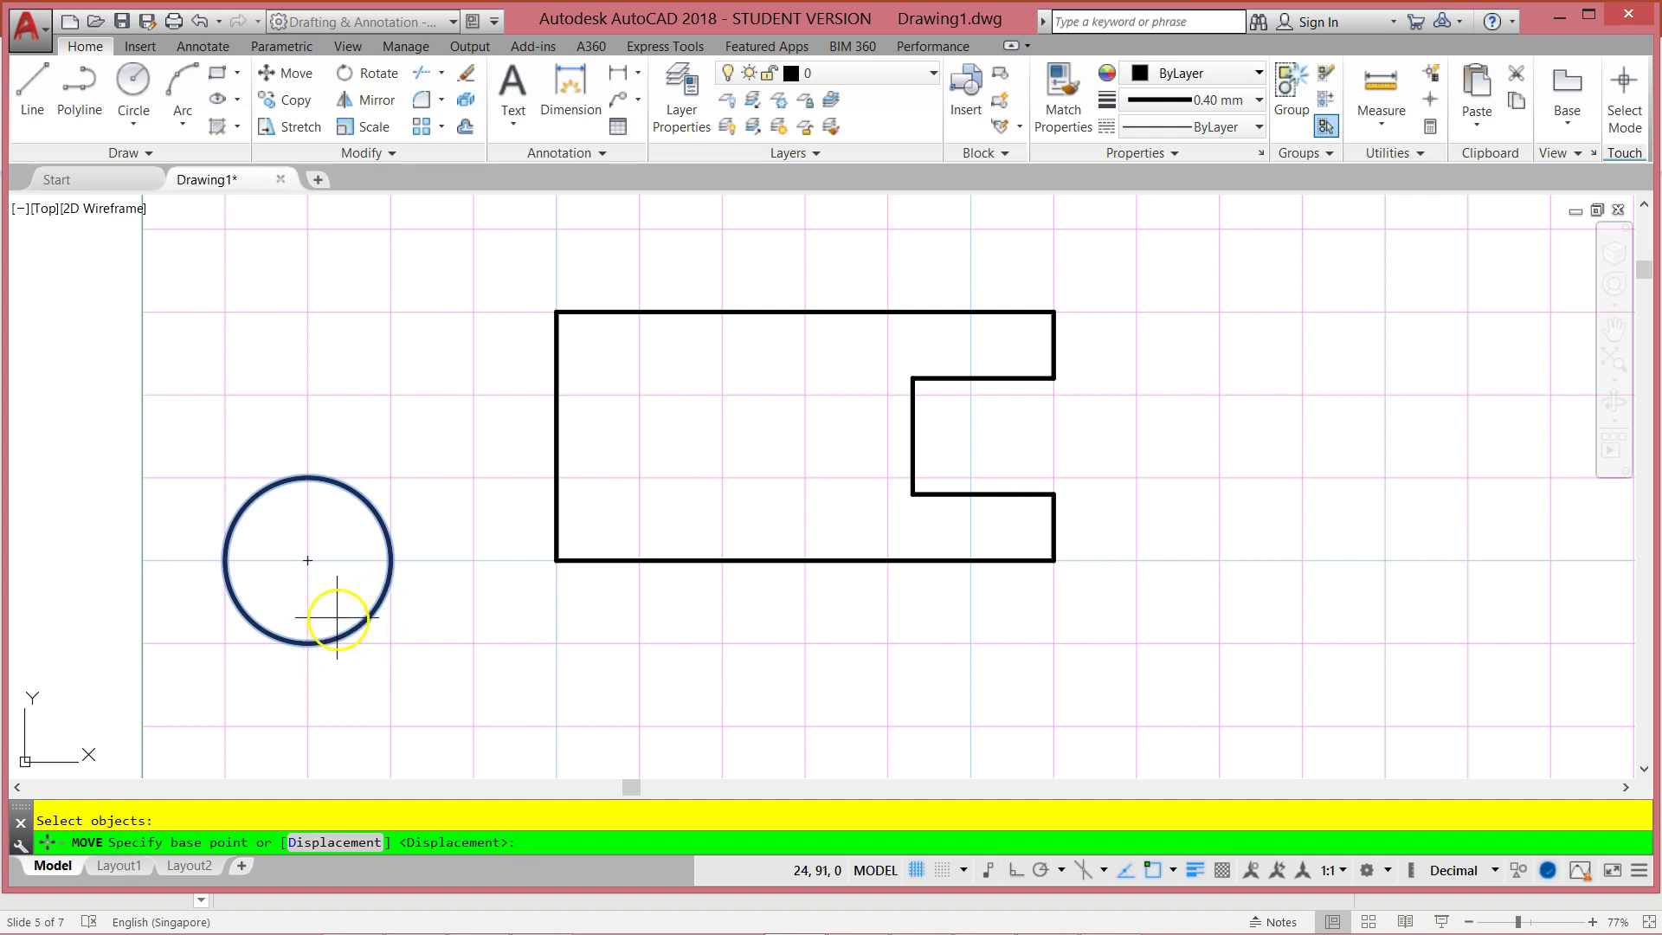
{"action": "left_click", "coordinate": [308, 560]}
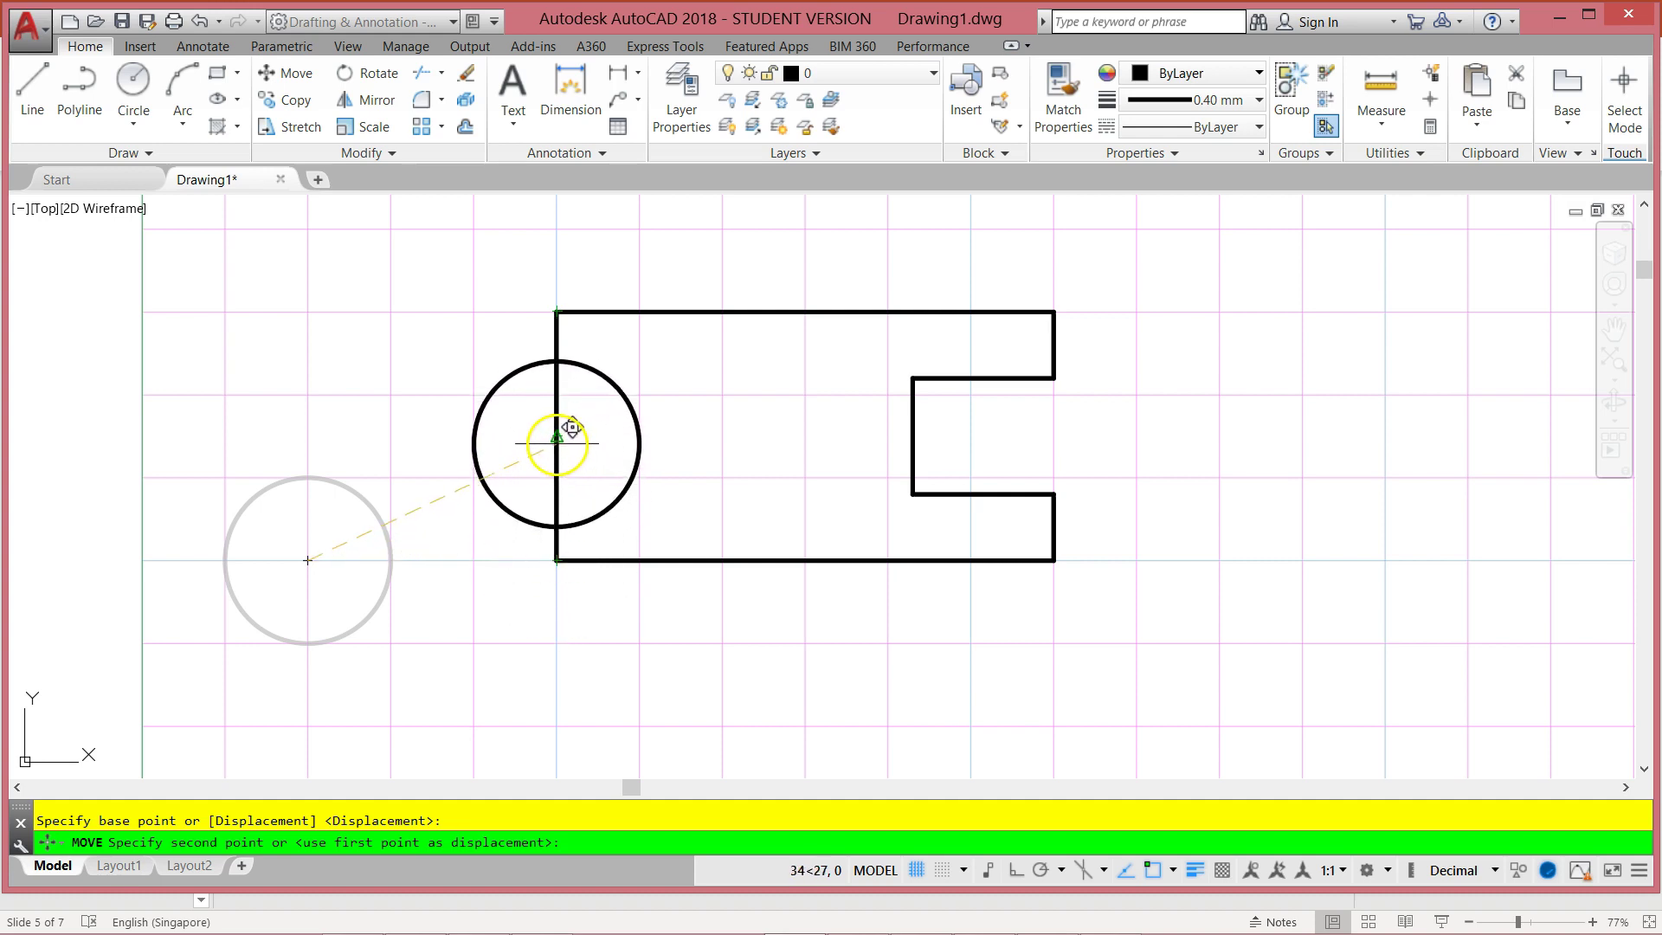
{"action": "left_click", "coordinate": [557, 436]}
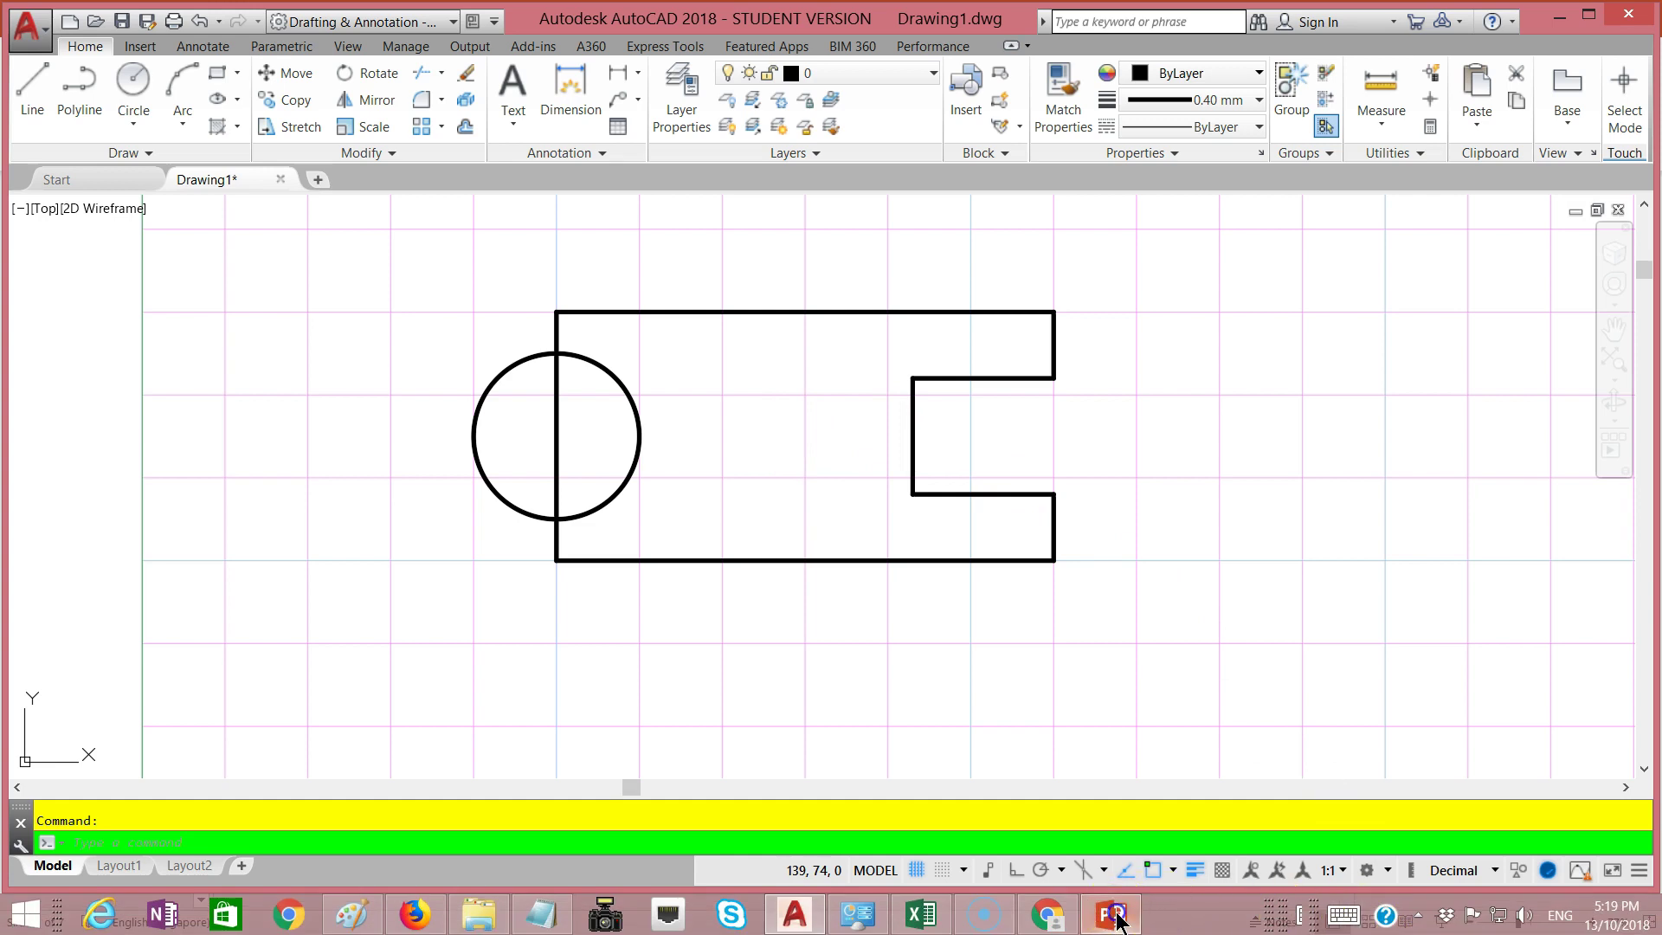
{"action": "left_click", "coordinate": [1112, 913]}
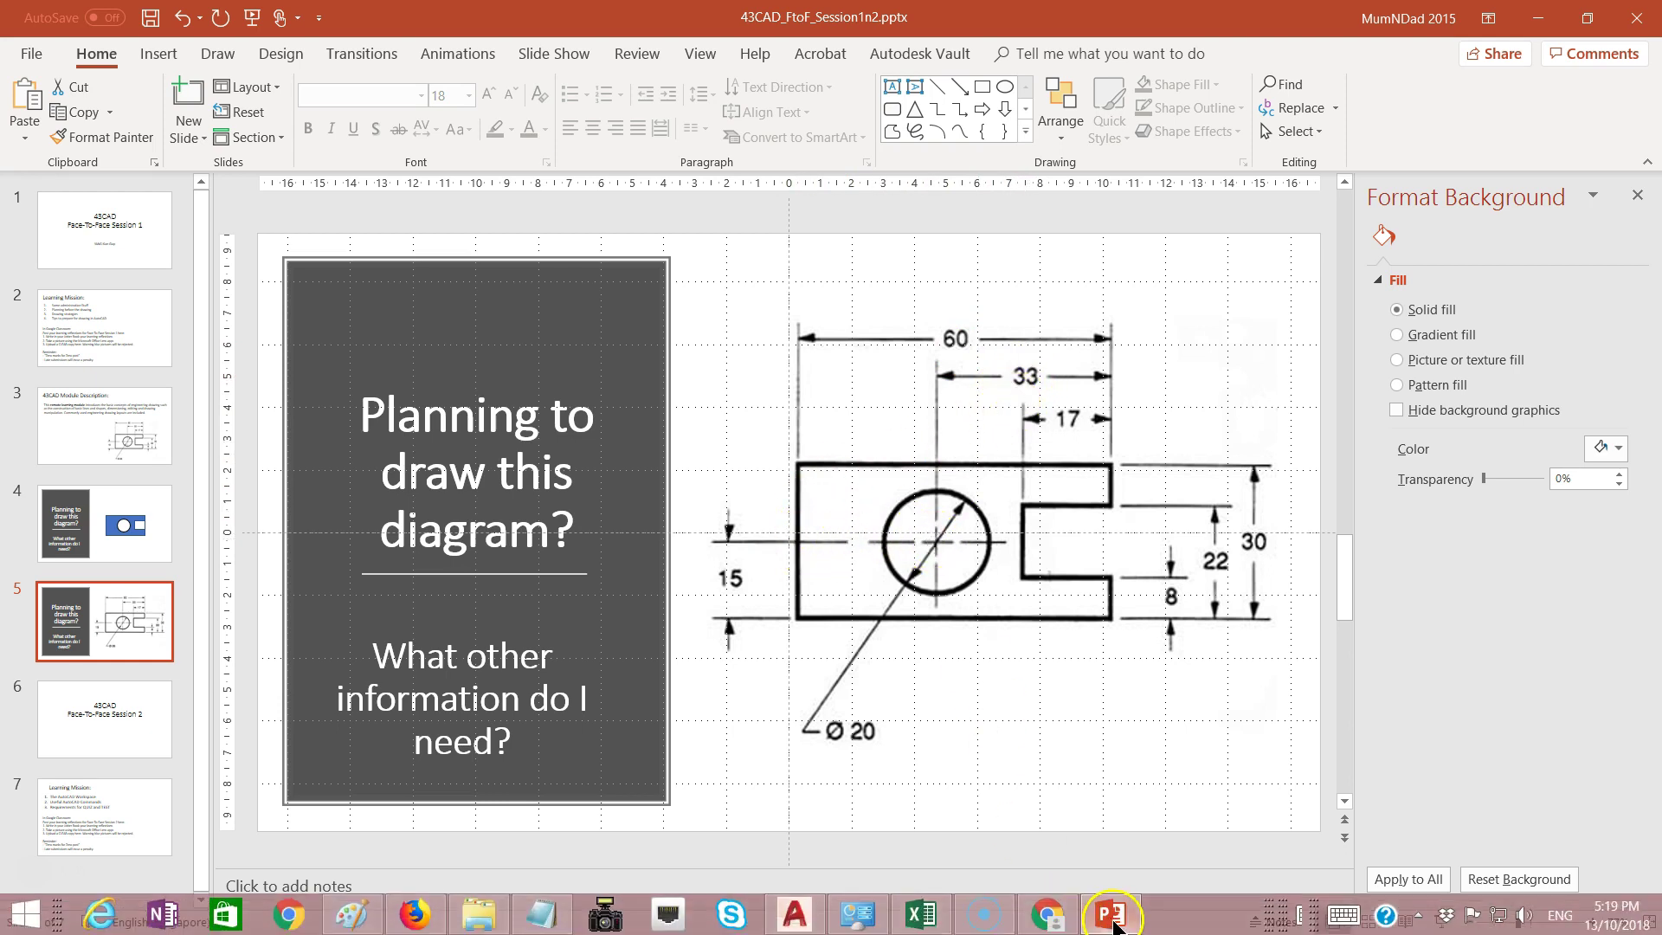
{"action": "left_click", "coordinate": [1117, 925]}
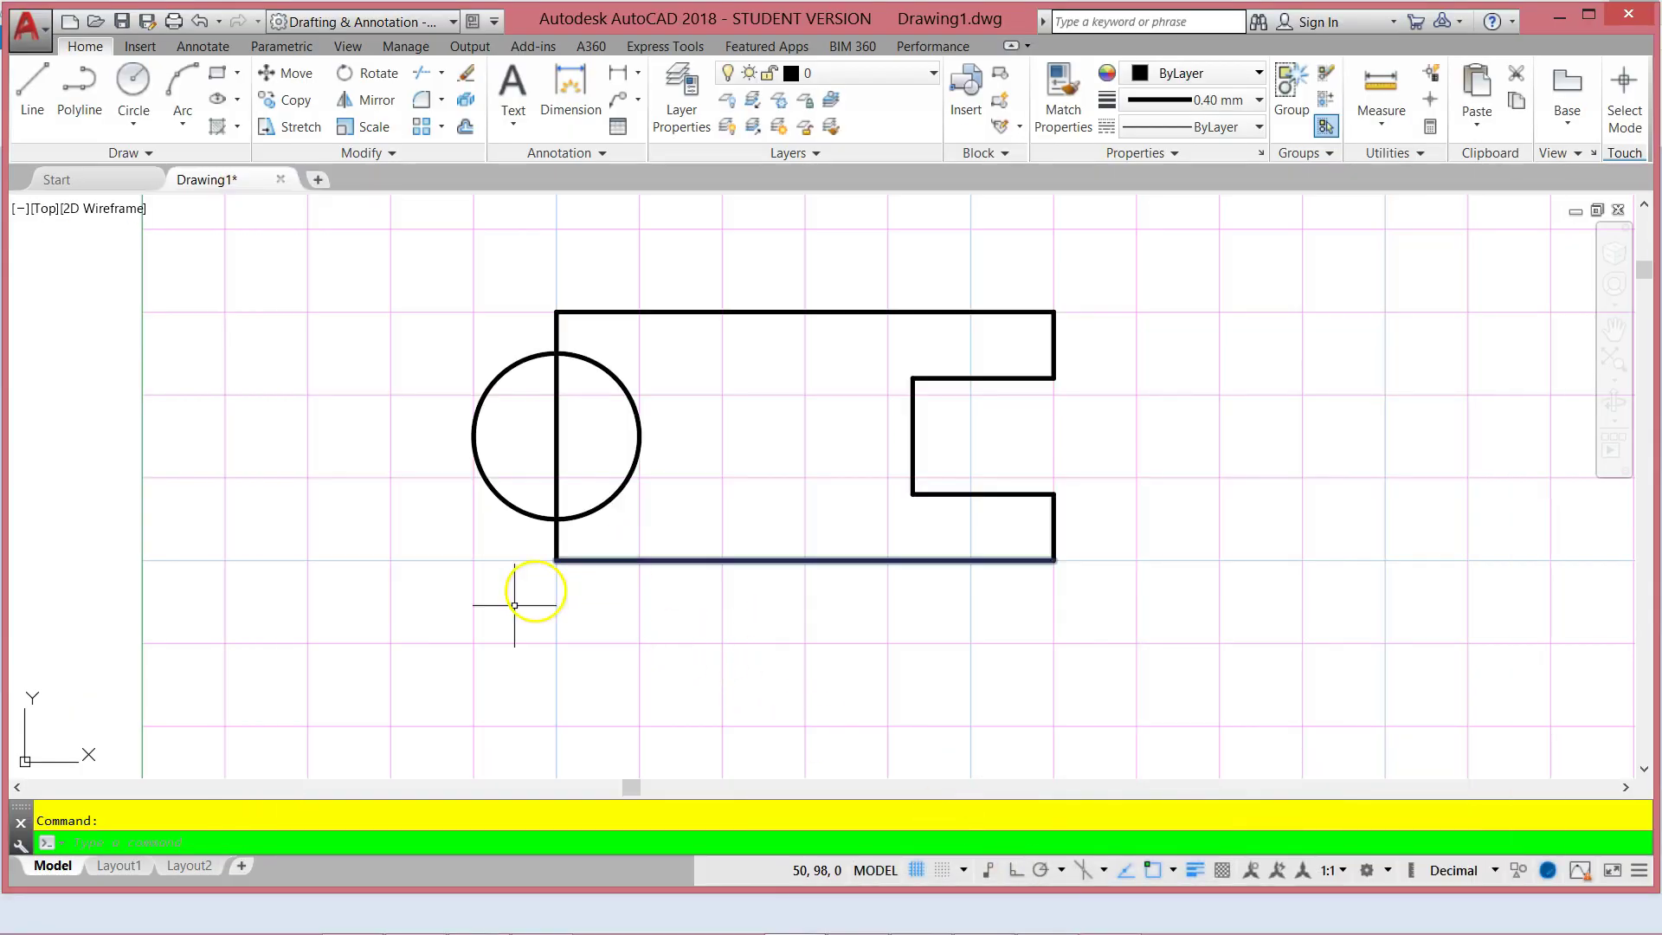
{"action": "type", "text": "move"}
{"action": "key", "text": "Return"}
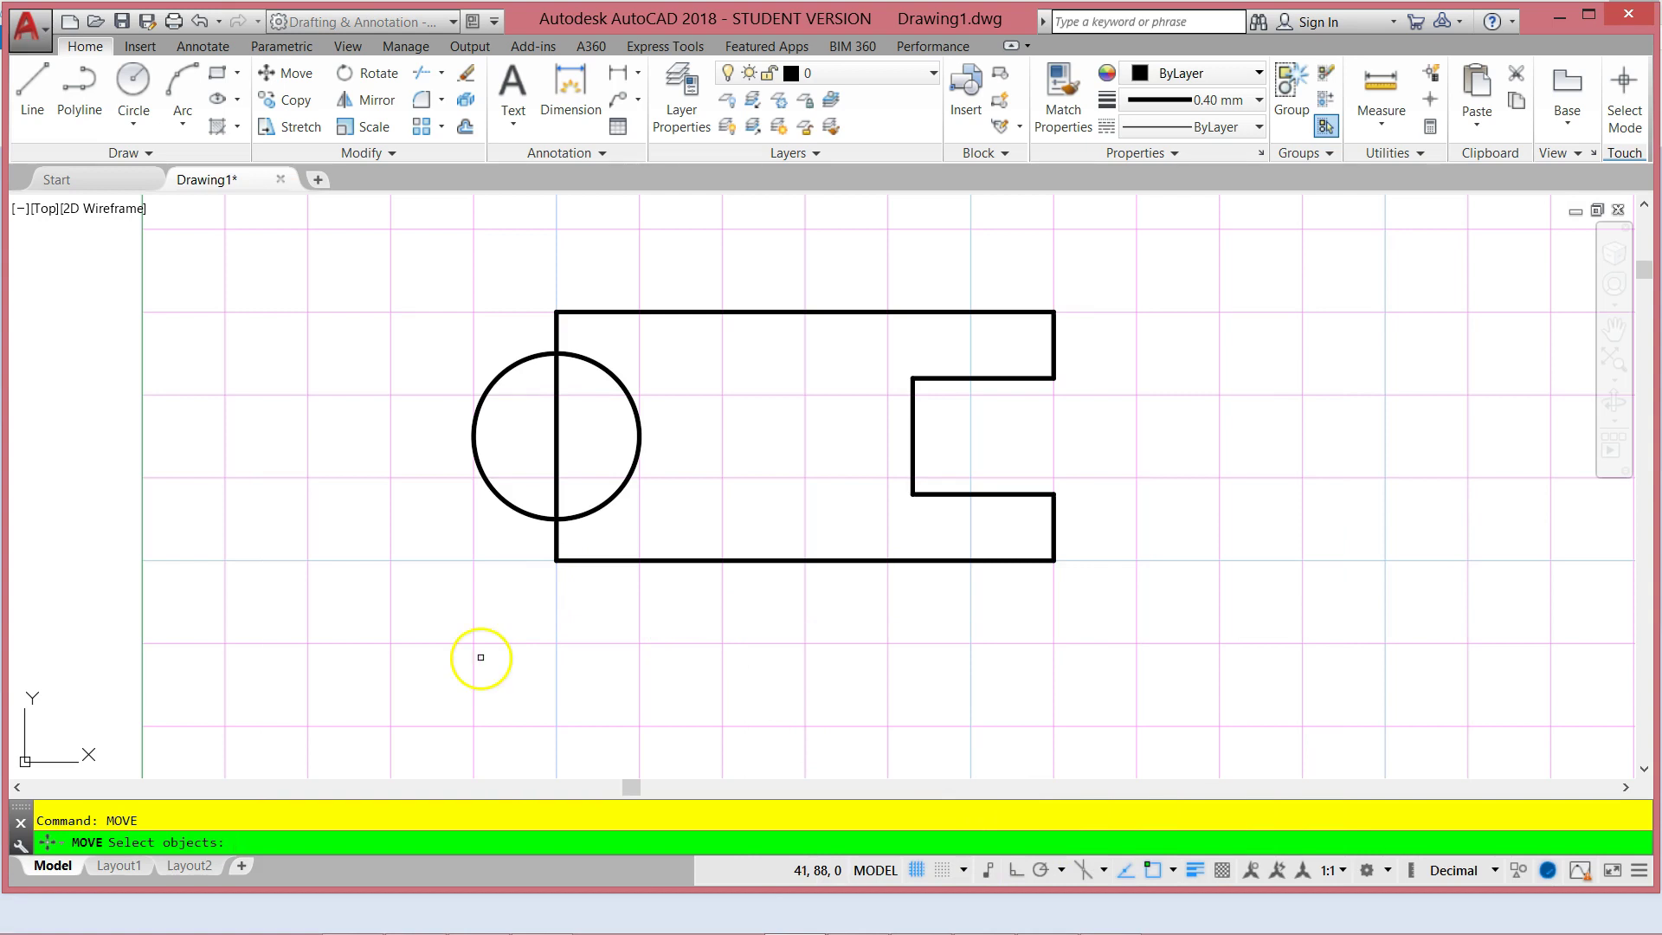
{"action": "left_click", "coordinate": [517, 511]}
{"action": "key", "text": "Return"}
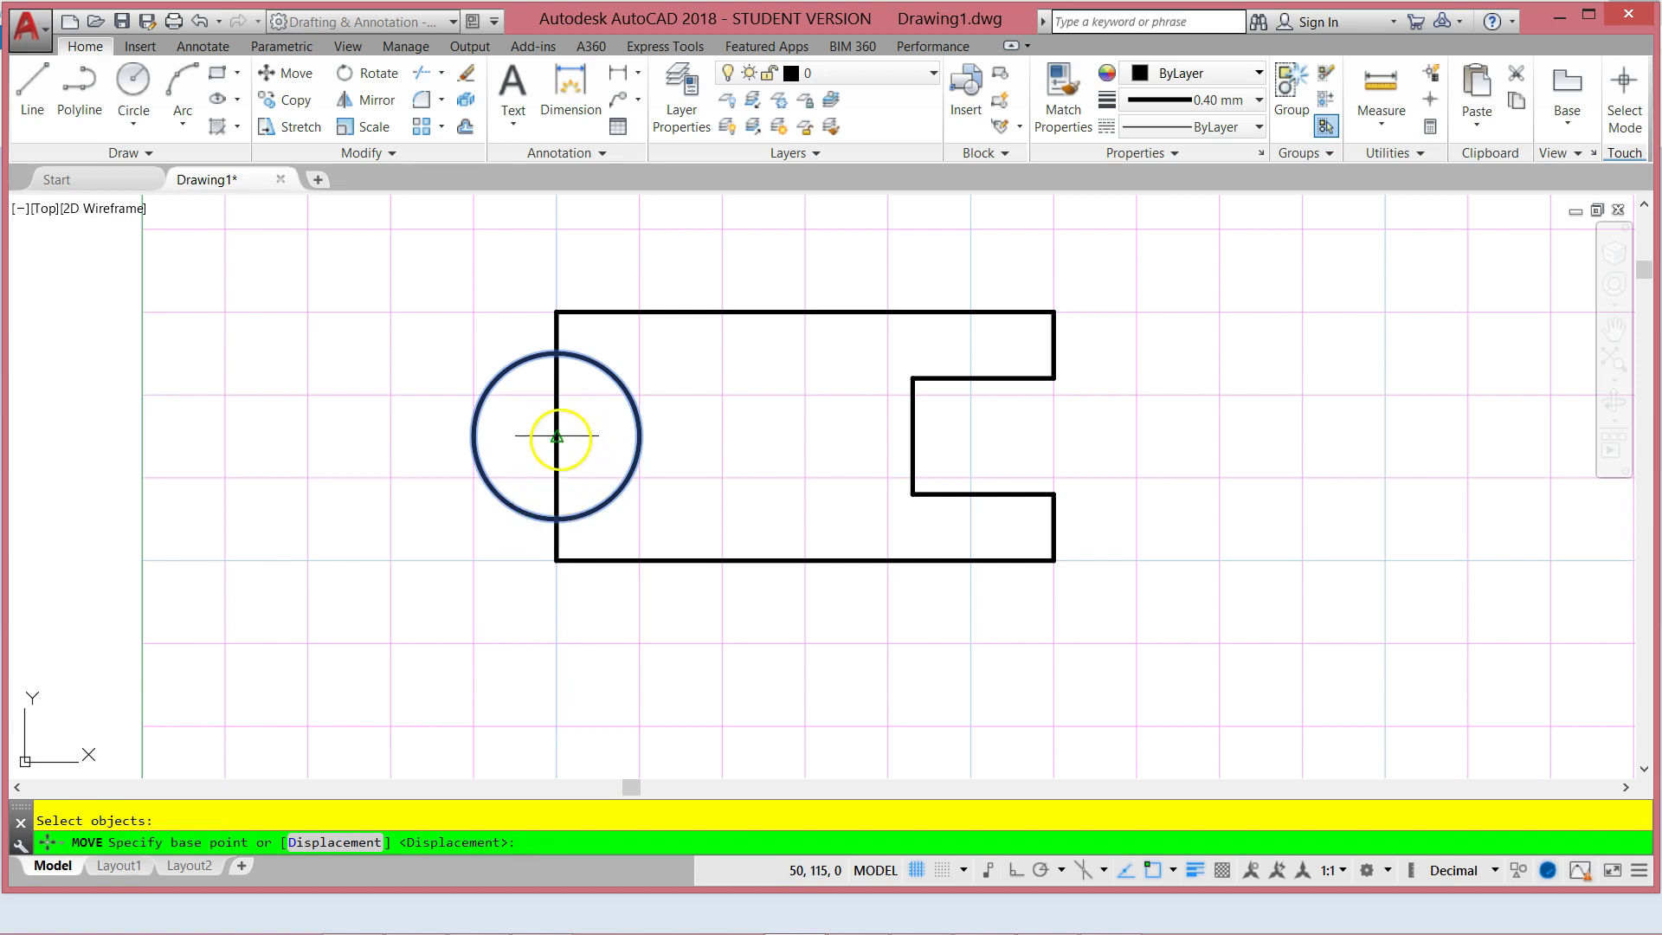
{"action": "left_click", "coordinate": [559, 438]}
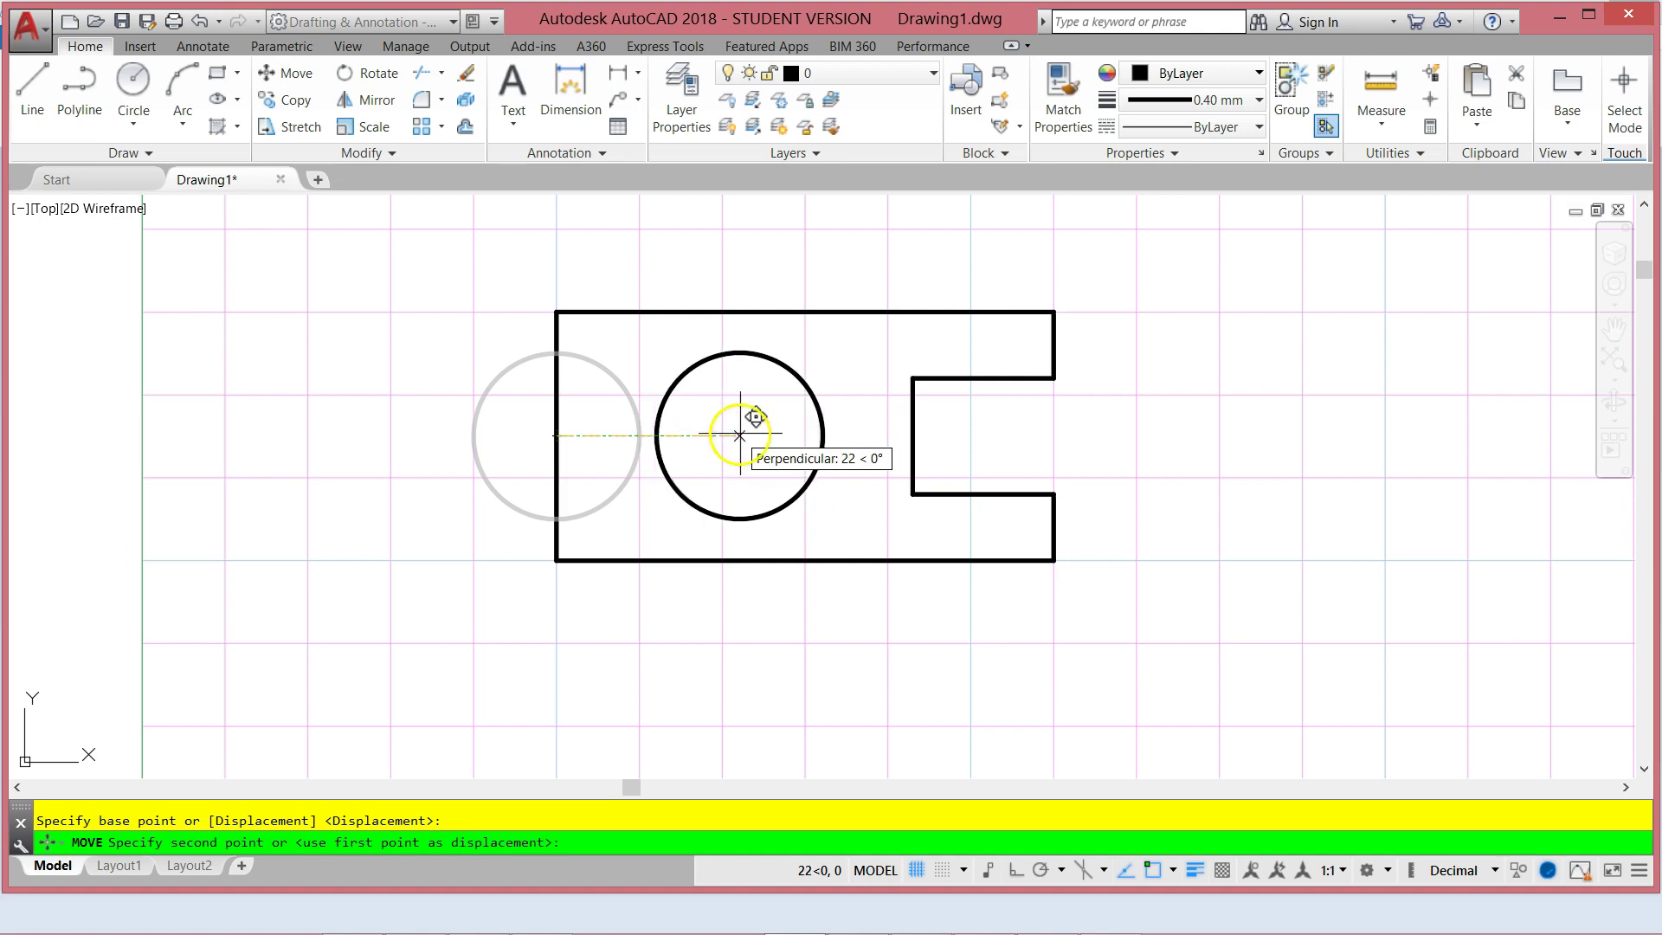
{"action": "left_click", "coordinate": [744, 435]}
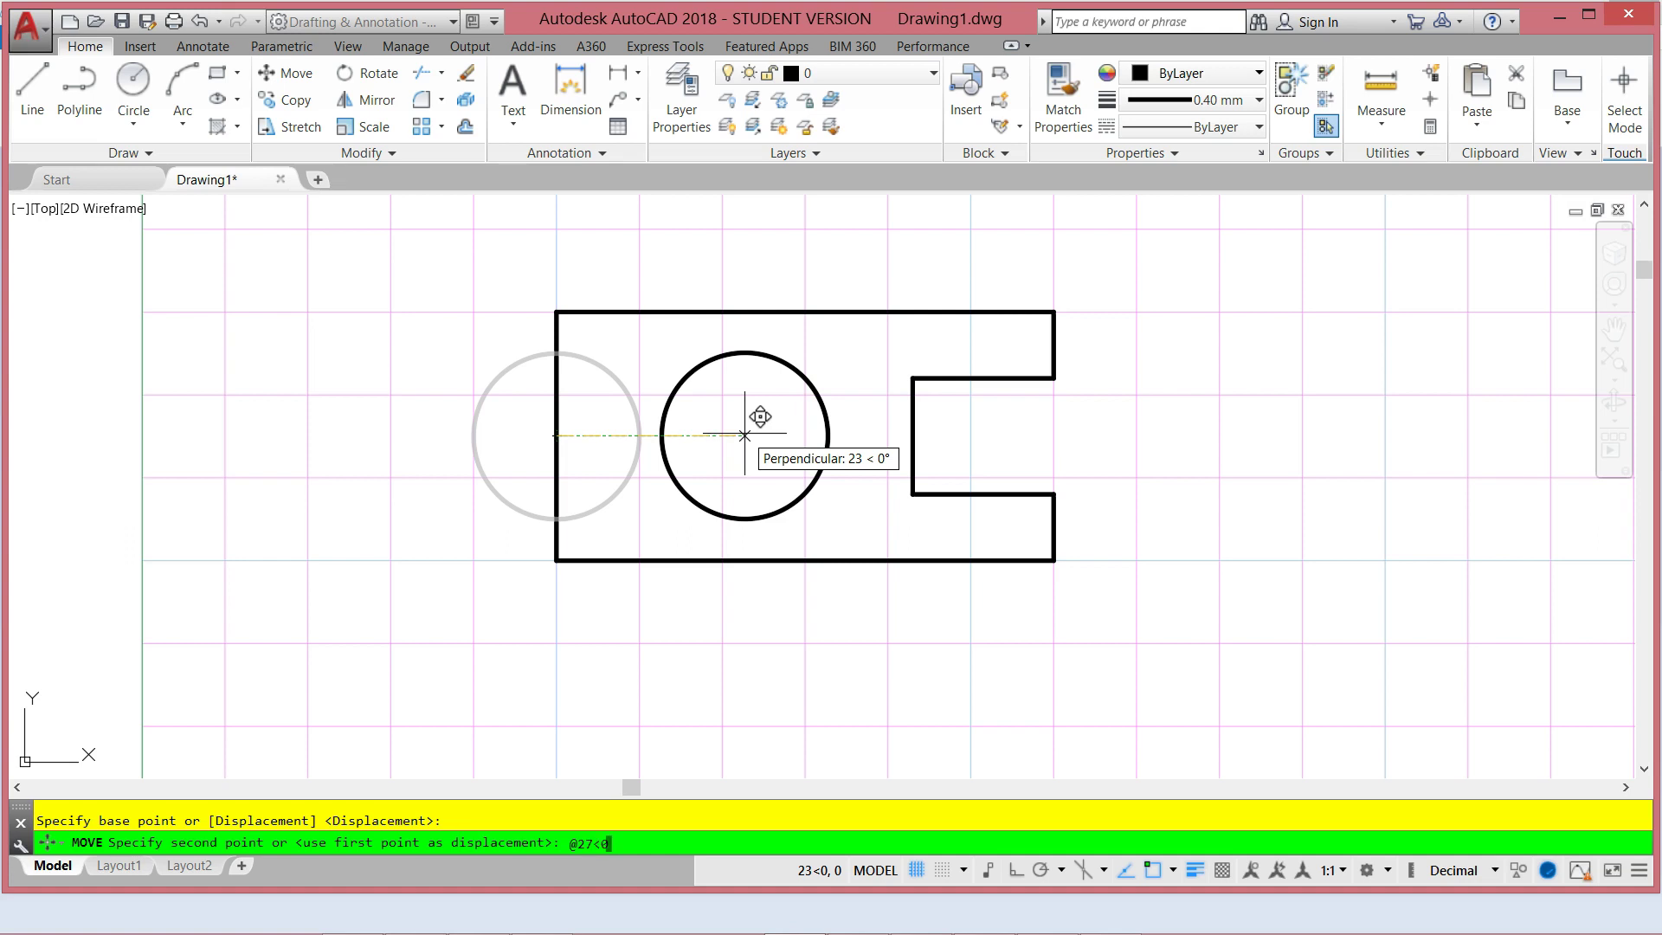
{"action": "key", "text": "Return"}
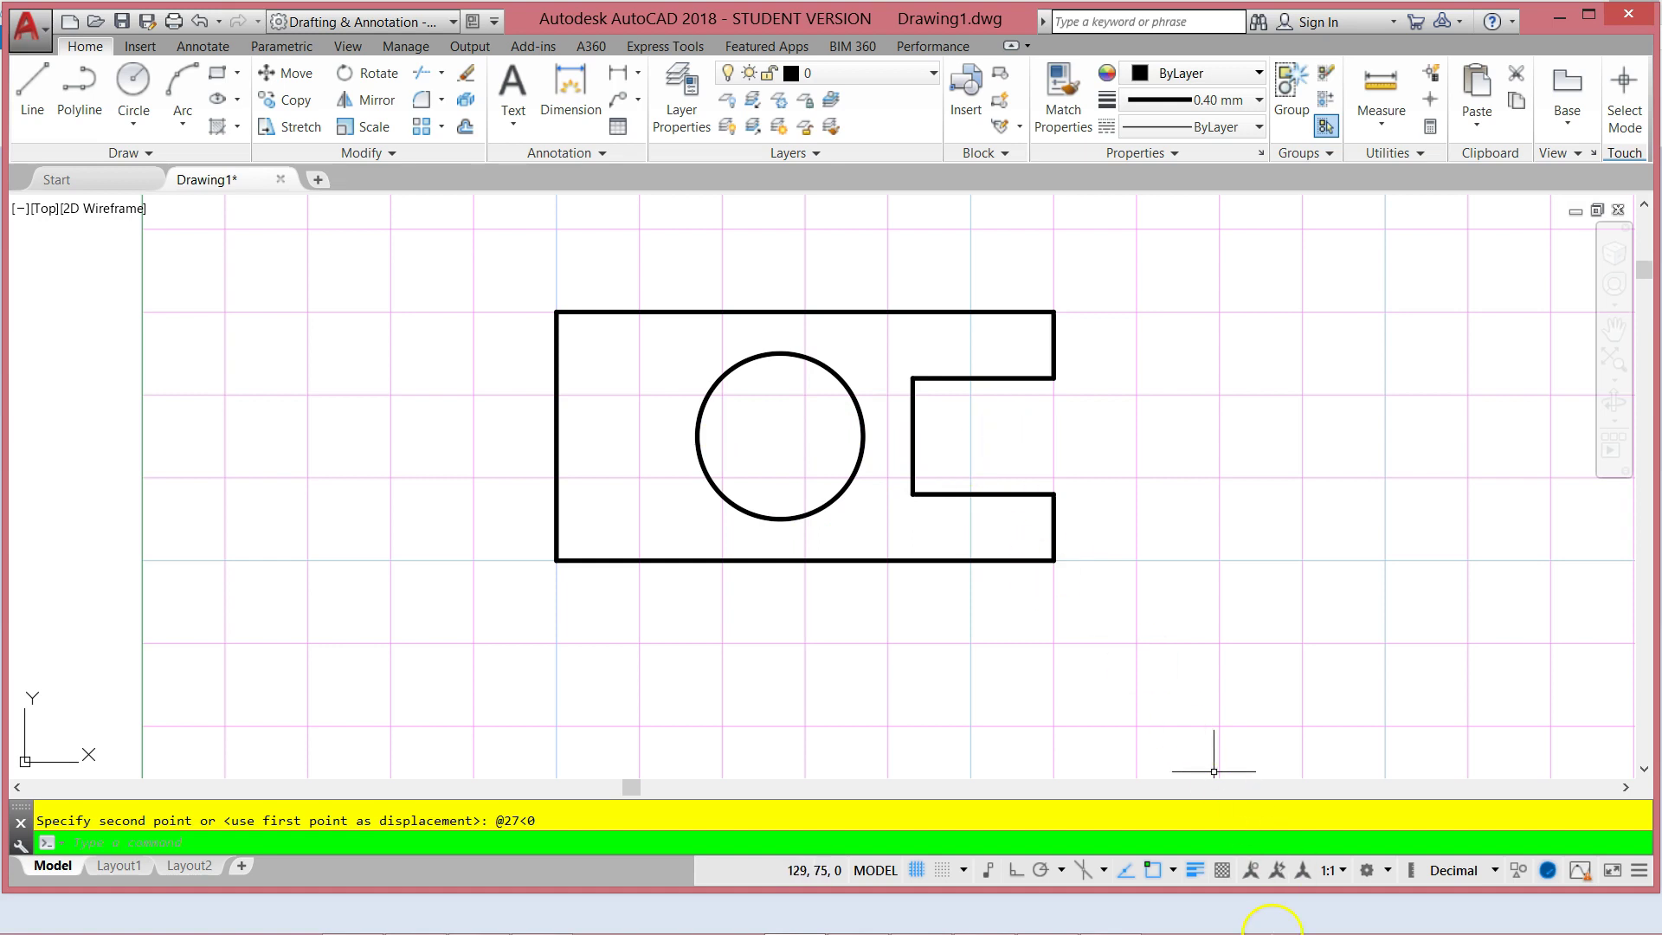
Compare the finished plate and hole with the dimensioned diagram in PowerPoint, and return to AutoCAD
{"action": "left_click", "coordinate": [1111, 915]}
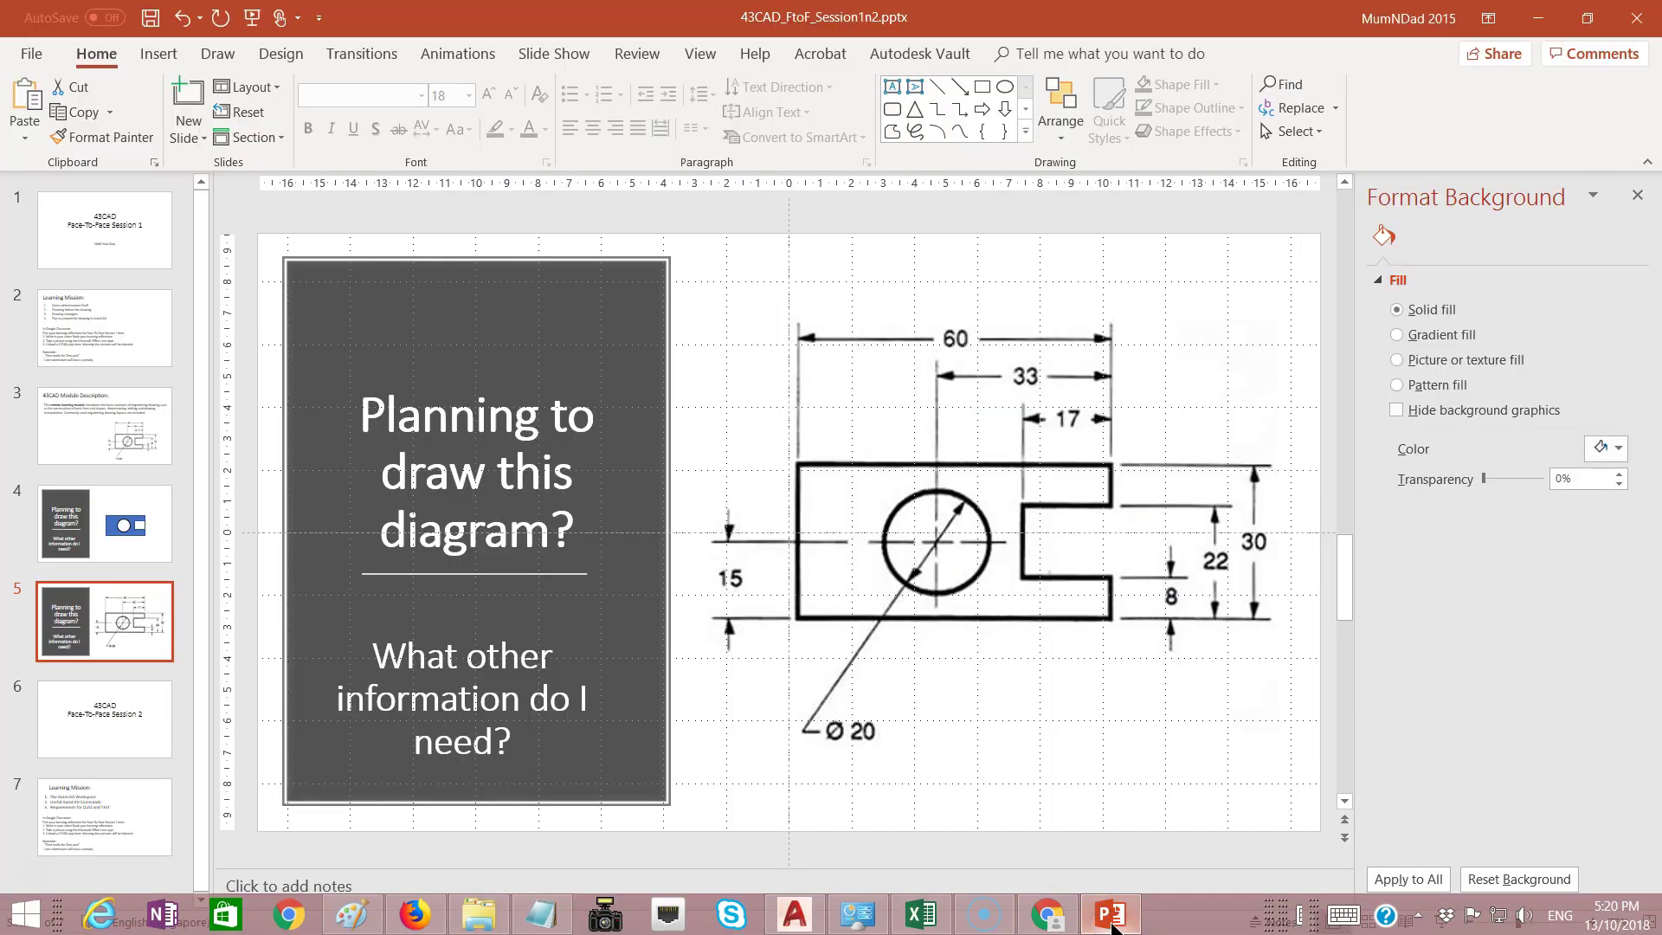
{"action": "left_click", "coordinate": [1110, 915]}
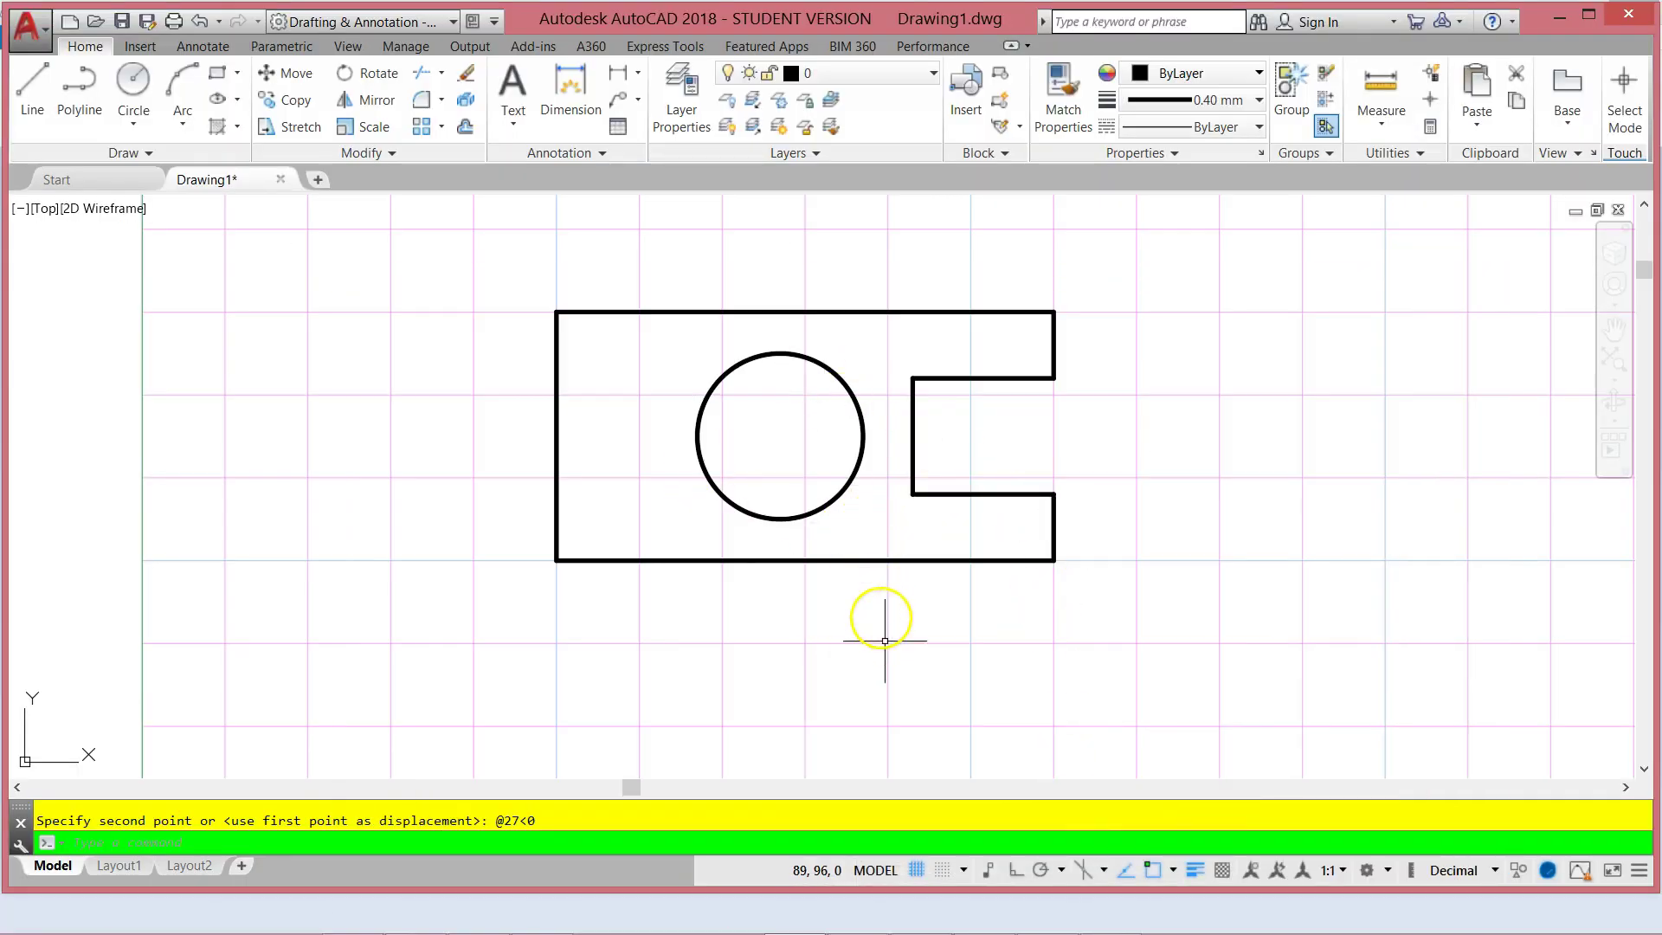